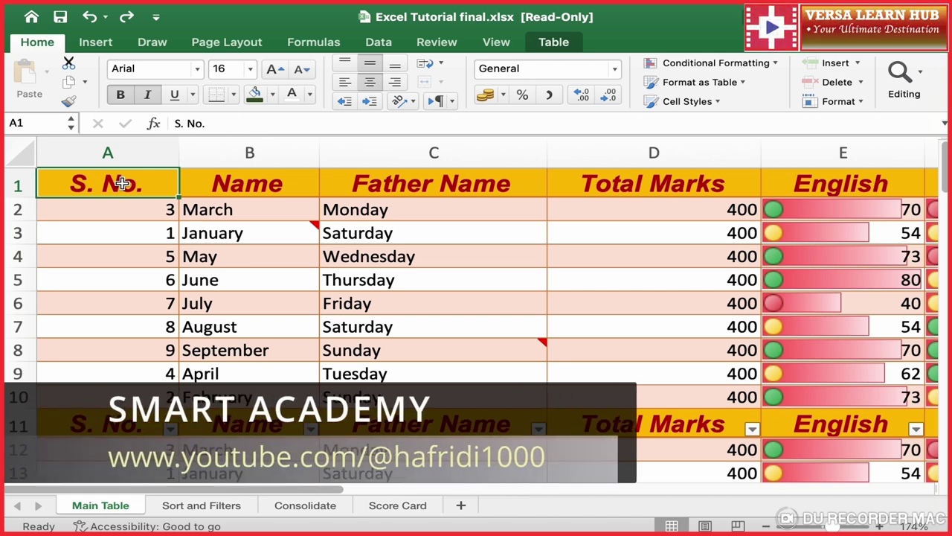
- Show the Formulas ribbon tab while on the Main Table sheet
{"action": "left_click", "coordinate": [322, 46]}
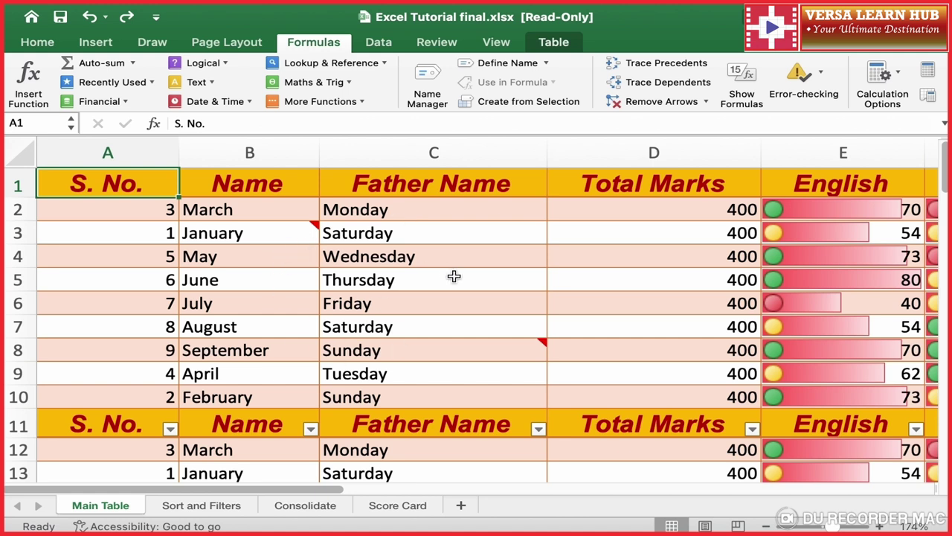
- Scroll right until the Total (I) and Percentage (J) columns are visible
{"action": "scroll", "coordinate": [454, 277], "scroll_direction": "right", "scroll_amount": 2}
{"action": "scroll", "coordinate": [454, 277], "scroll_direction": "right", "scroll_amount": 5}
{"action": "scroll", "coordinate": [454, 276], "scroll_direction": "right", "scroll_amount": 1}
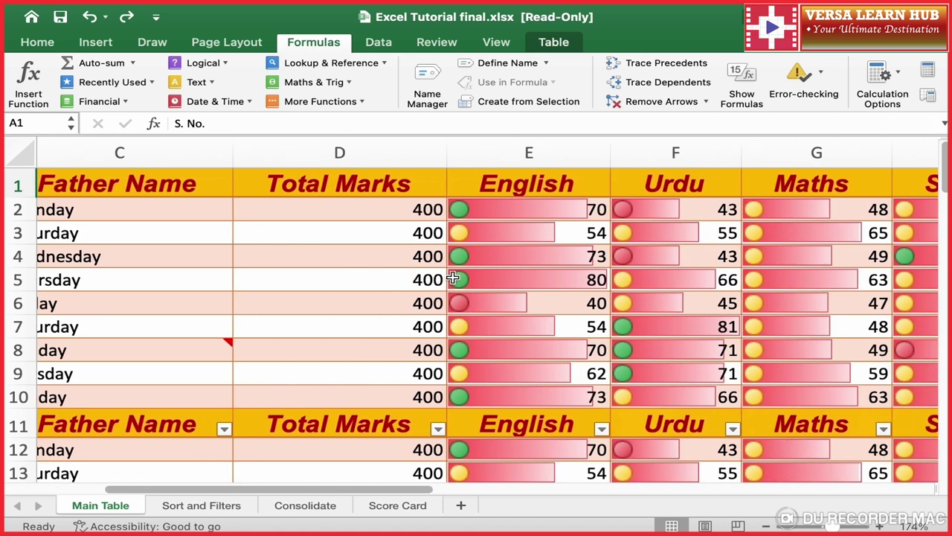
{"action": "scroll", "coordinate": [454, 276], "scroll_direction": "right", "scroll_amount": 4}
{"action": "scroll", "coordinate": [453, 277], "scroll_direction": "right", "scroll_amount": 1}
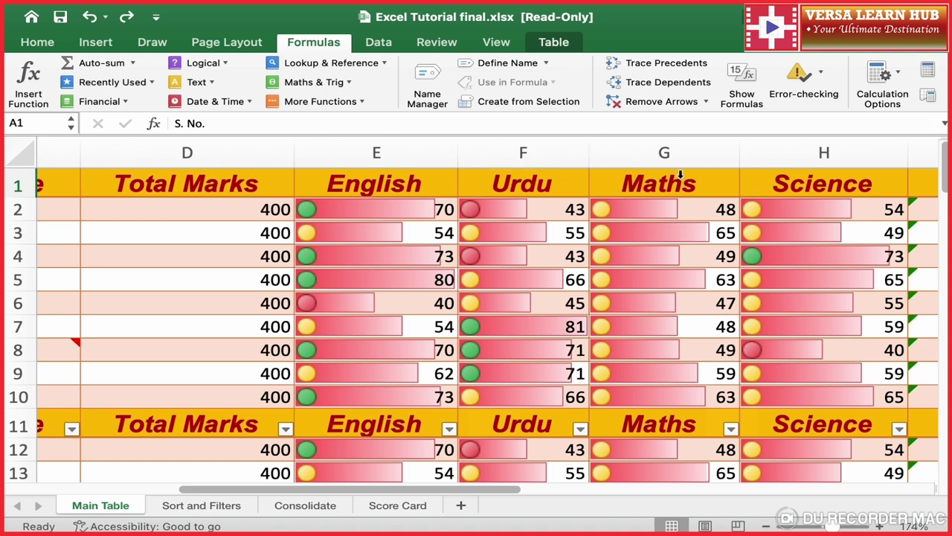
{"action": "scroll", "coordinate": [800, 230], "scroll_direction": "right", "scroll_amount": 1}
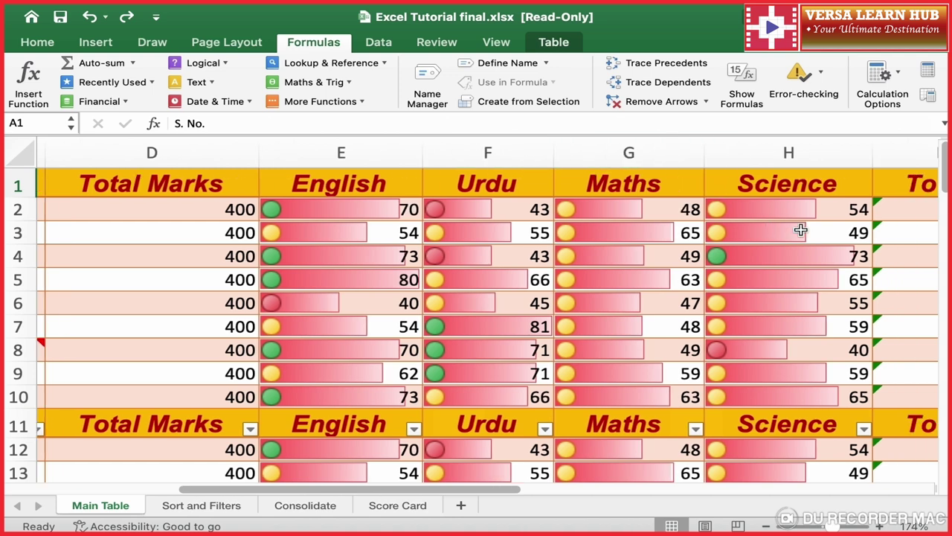
{"action": "scroll", "coordinate": [800, 231], "scroll_direction": "right", "scroll_amount": 5}
{"action": "scroll", "coordinate": [800, 230], "scroll_direction": "right", "scroll_amount": 1}
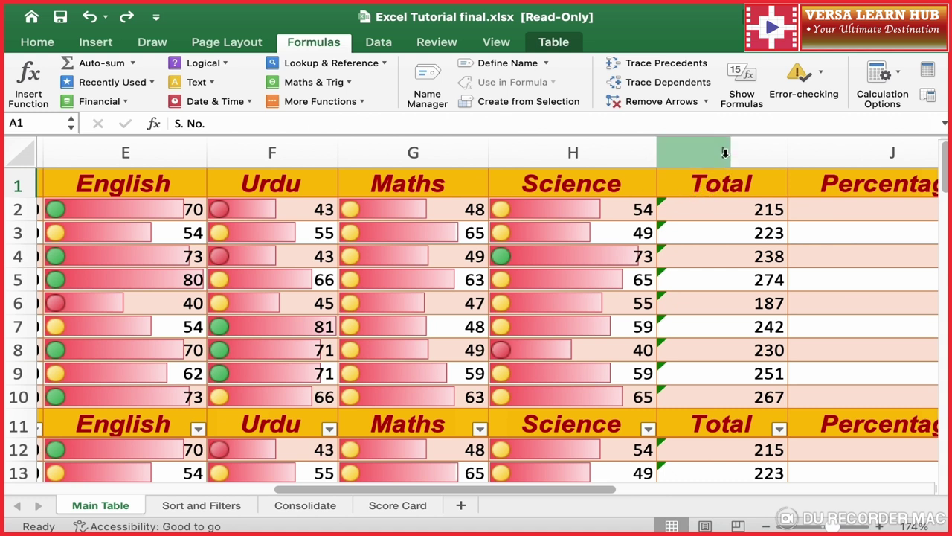
{"action": "left_click", "coordinate": [733, 214]}
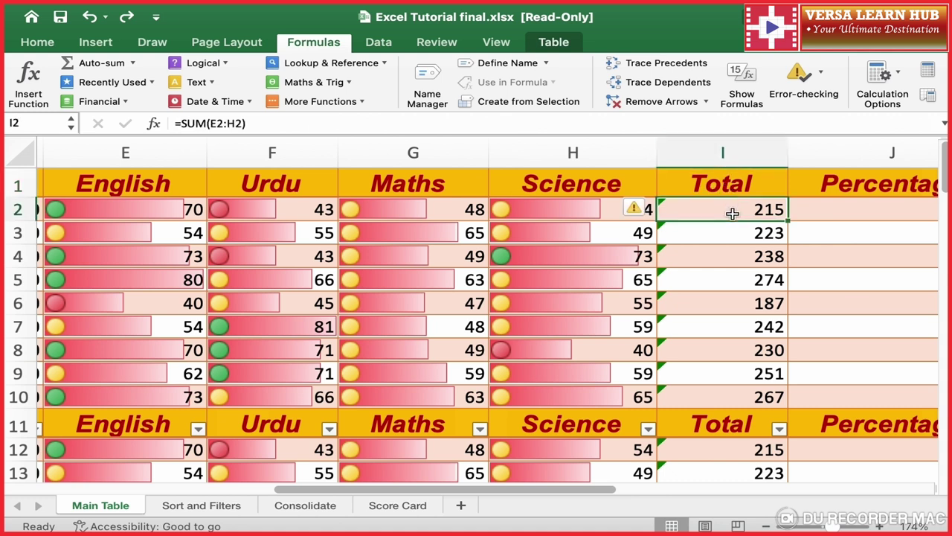
{"action": "double_click", "coordinate": [733, 214]}
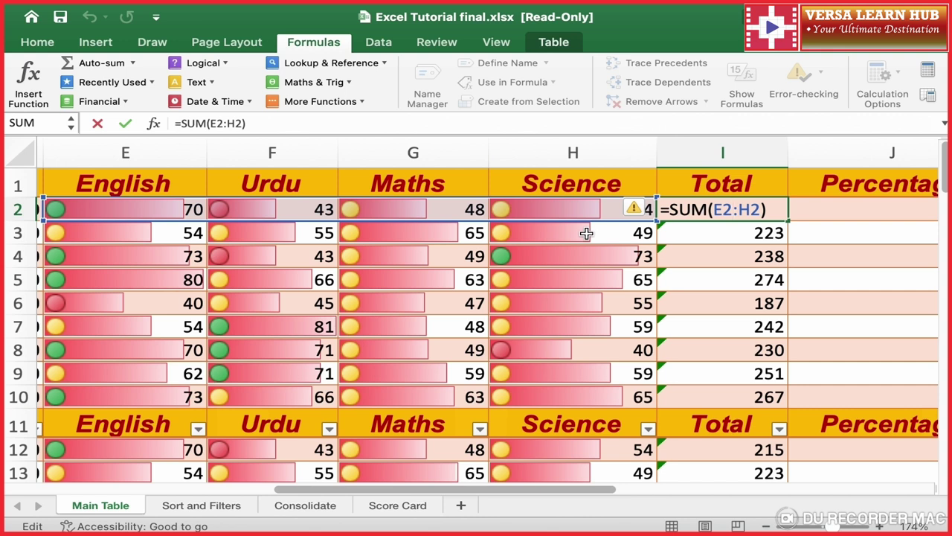
{"action": "key", "text": "Return"}
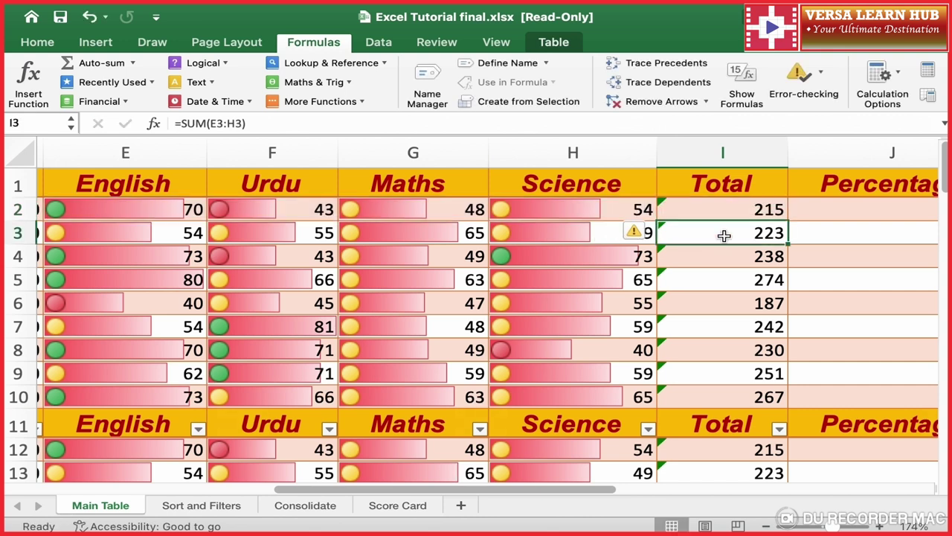
{"action": "double_click", "coordinate": [723, 234]}
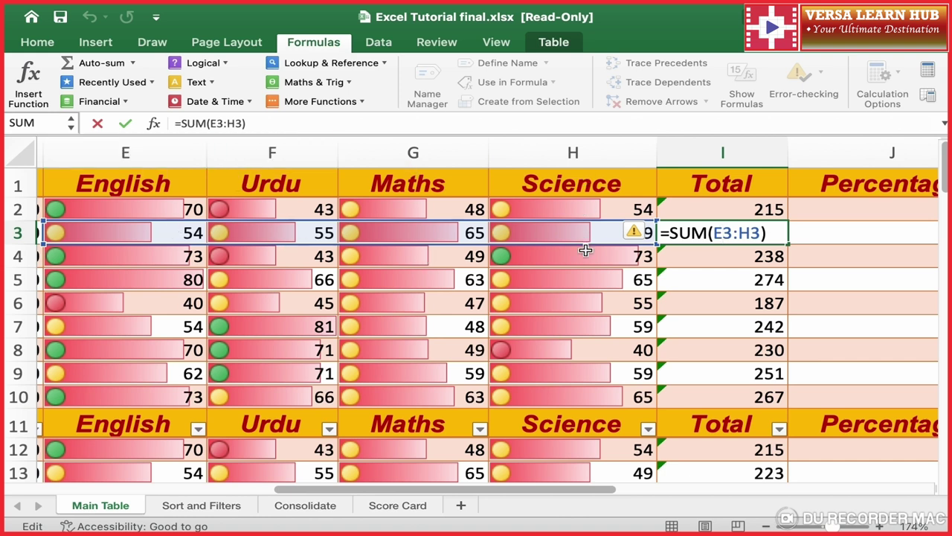
{"action": "key", "text": "Return"}
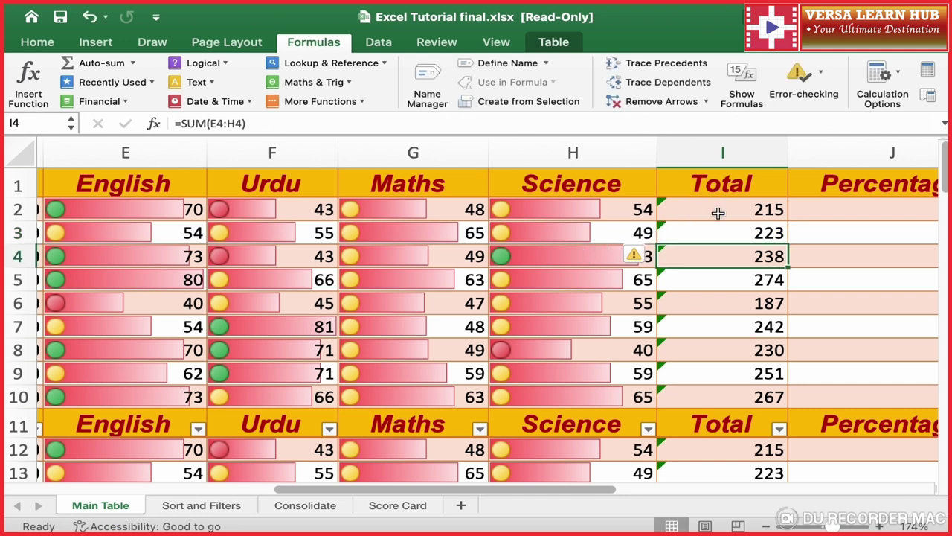
- Clear the Total values in I2:I10 and select I2 for a new formula
{"action": "left_click_drag", "start_coordinate": [719, 211], "coordinate": [711, 394]}
{"action": "key", "text": "Delete"}
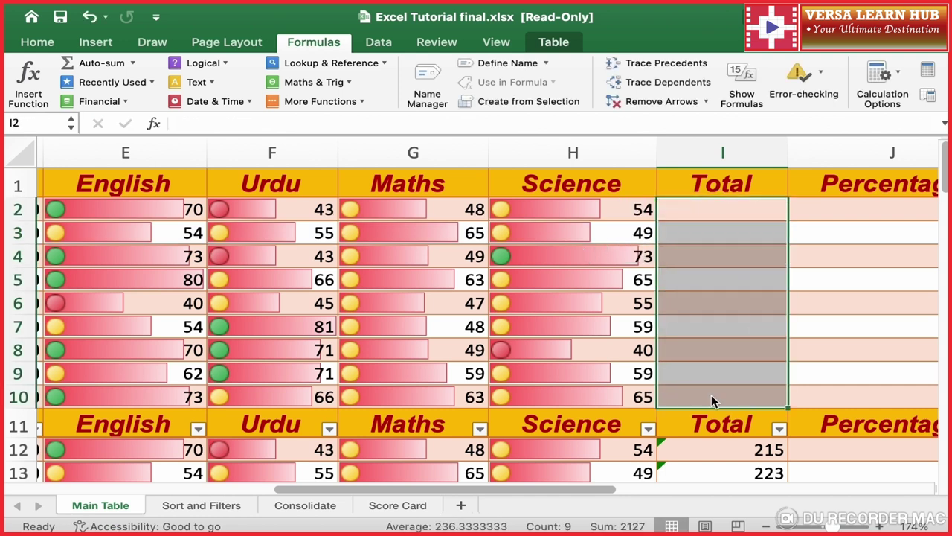
{"action": "left_click", "coordinate": [772, 210]}
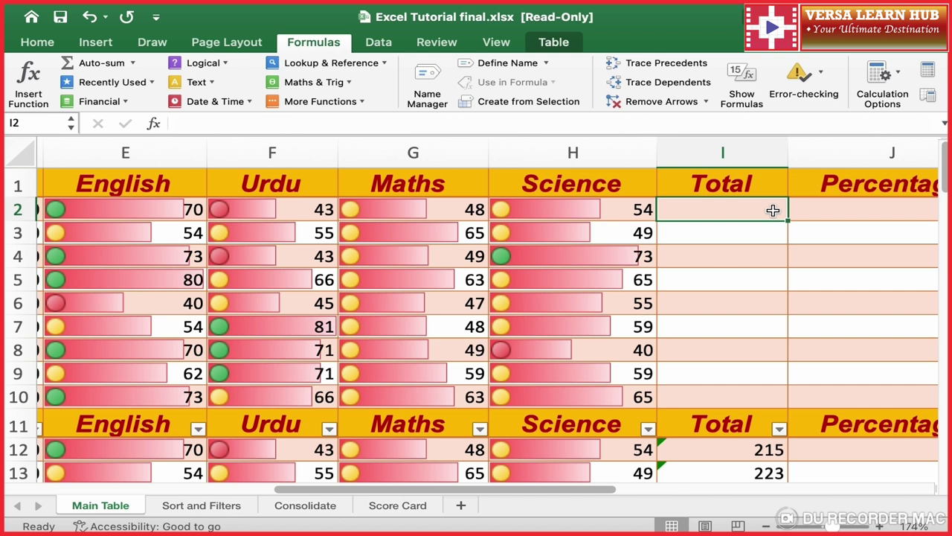
- Enter SUM of English through Science (E2:H2) in I2 via Formula Builder, giving 215
{"action": "left_click", "coordinate": [27, 96]}
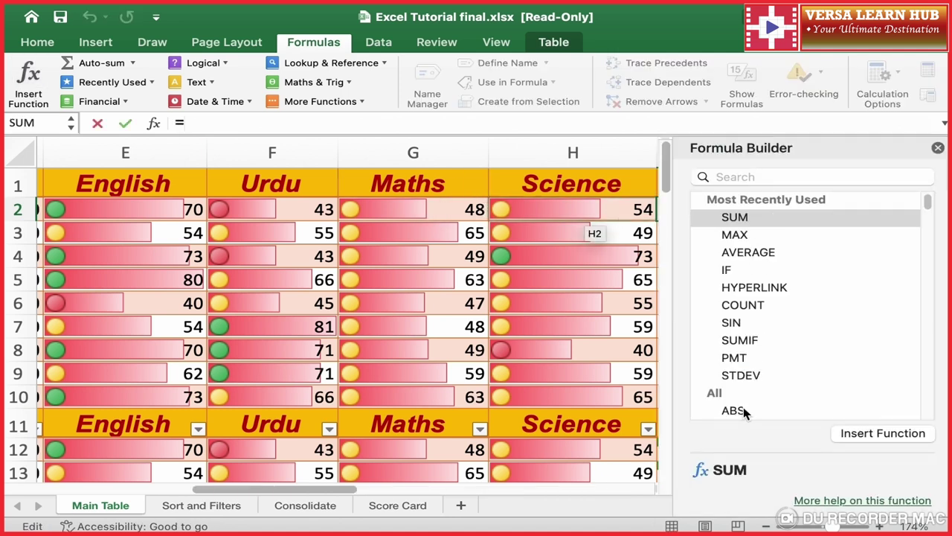
{"action": "double_click", "coordinate": [742, 221]}
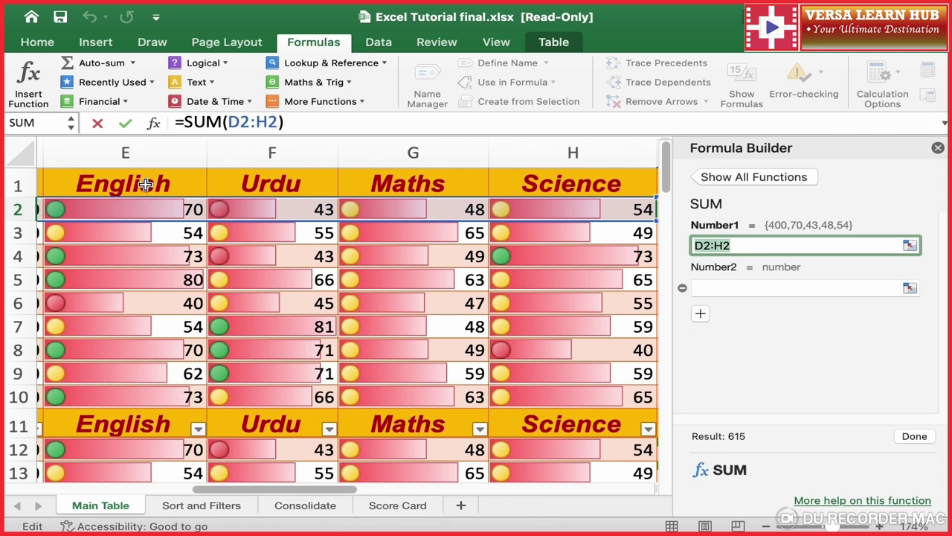
{"action": "left_click", "coordinate": [145, 211]}
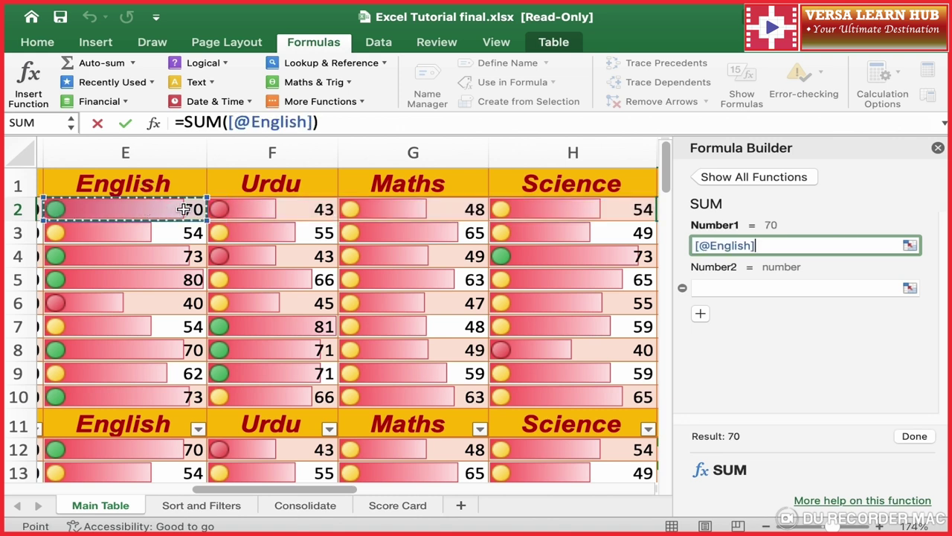
{"action": "left_click_drag", "start_coordinate": [184, 210], "coordinate": [638, 211]}
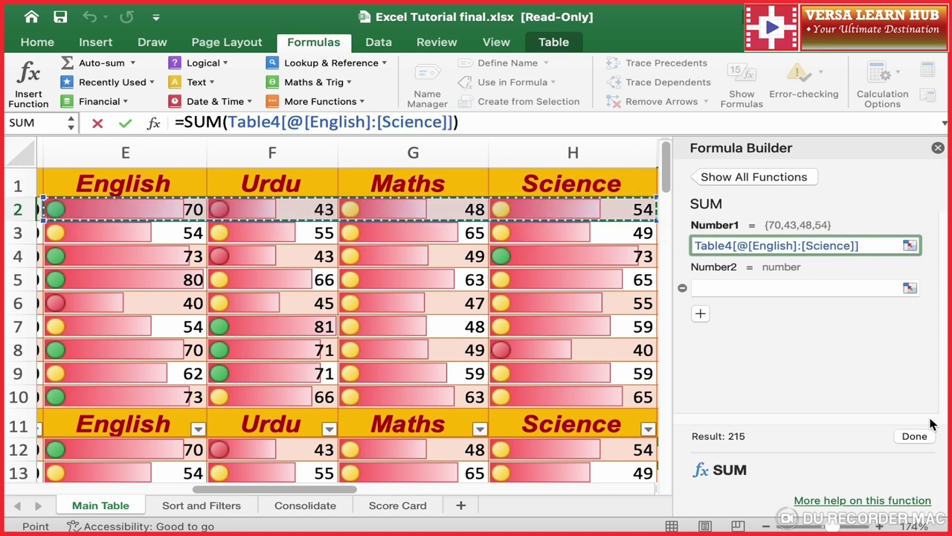
{"action": "left_click", "coordinate": [916, 438]}
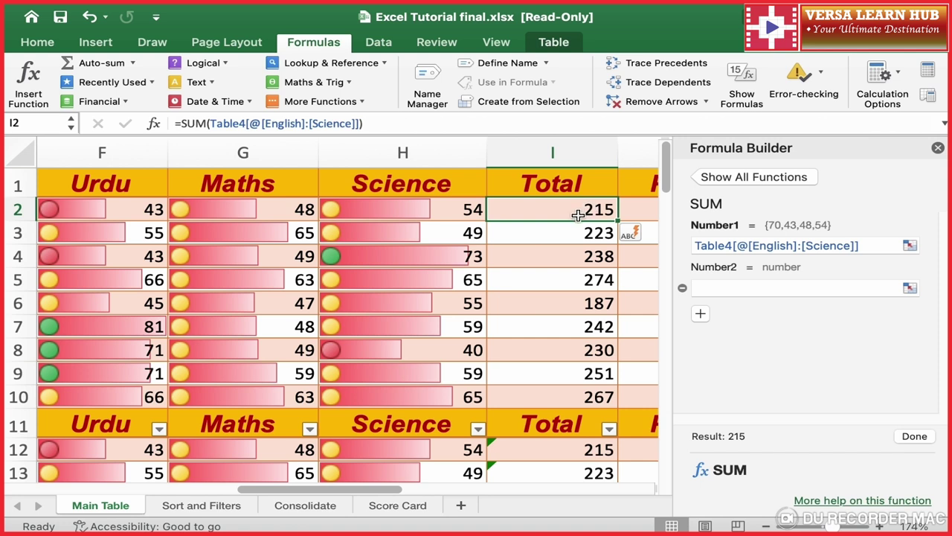
- Cancel stray edits to I2's formula and re-confirm the Total formula in I6
{"action": "double_click", "coordinate": [578, 215]}
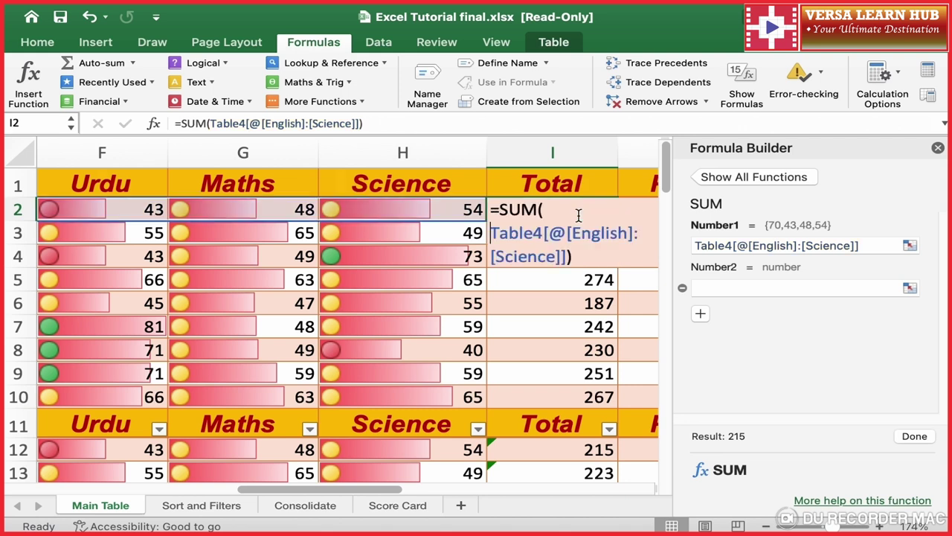
{"action": "left_click", "coordinate": [578, 215]}
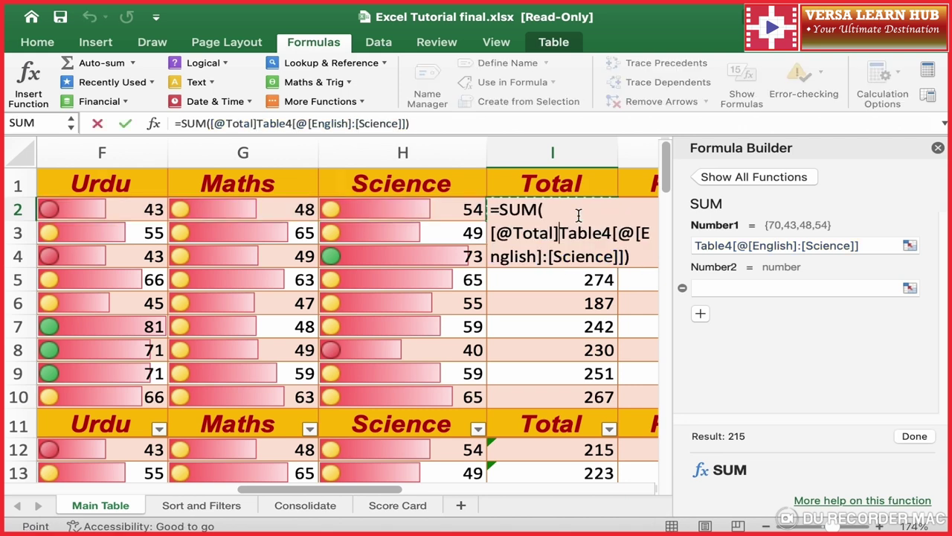
{"action": "left_click", "coordinate": [500, 295]}
{"action": "key", "text": "Escape"}
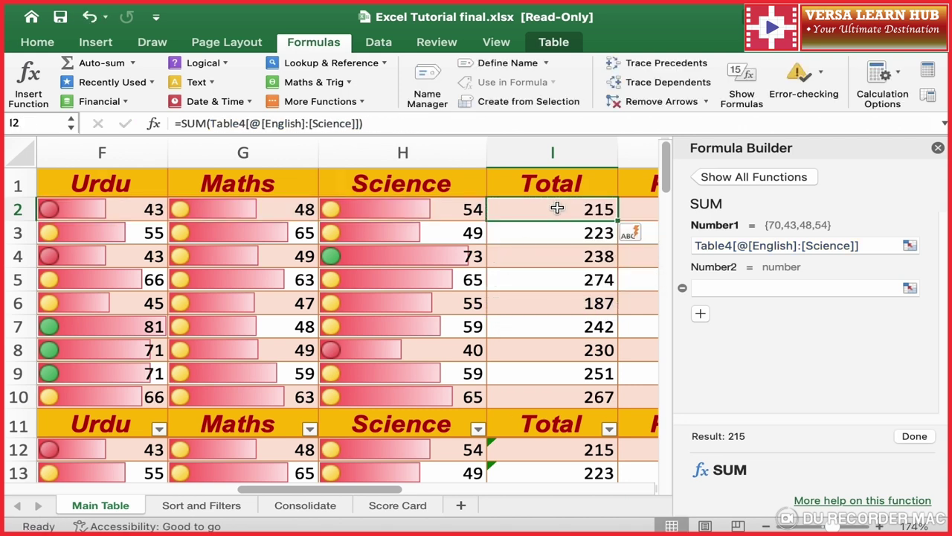
{"action": "double_click", "coordinate": [556, 209]}
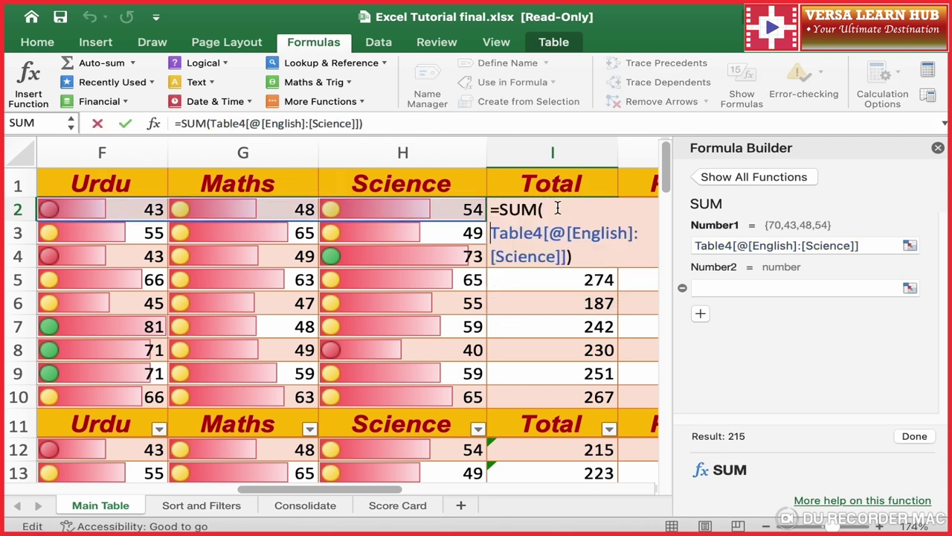
{"action": "left_click", "coordinate": [564, 310]}
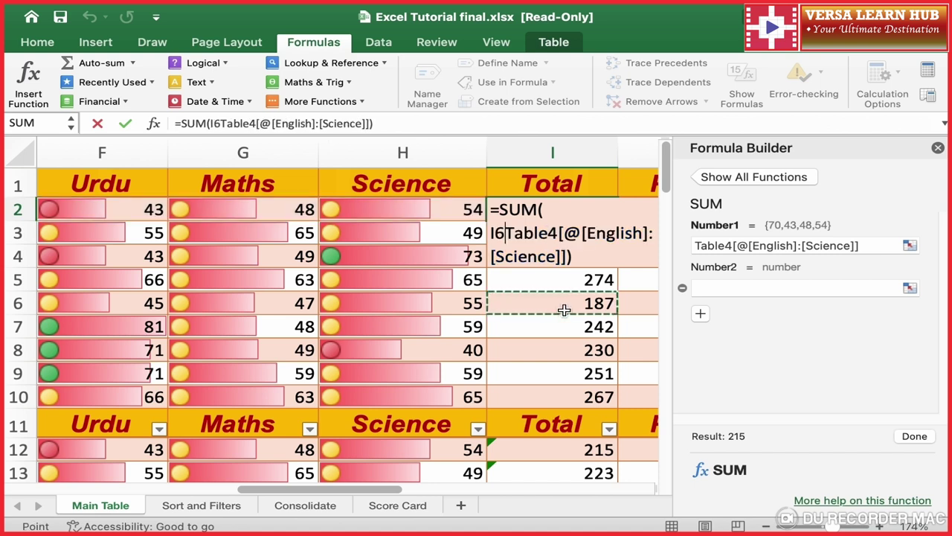
{"action": "key", "text": "Escape"}
{"action": "left_click", "coordinate": [561, 305]}
{"action": "double_click", "coordinate": [556, 304]}
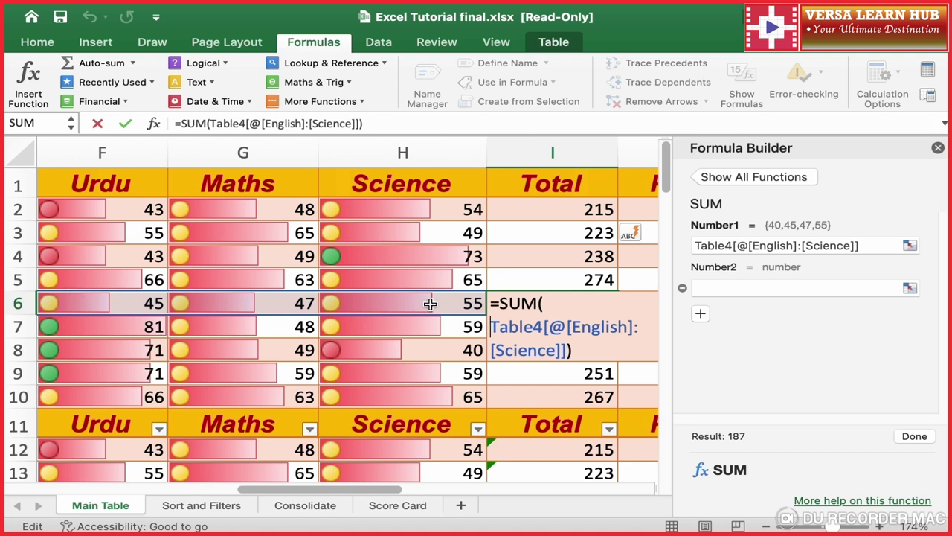
{"action": "key", "text": "Return"}
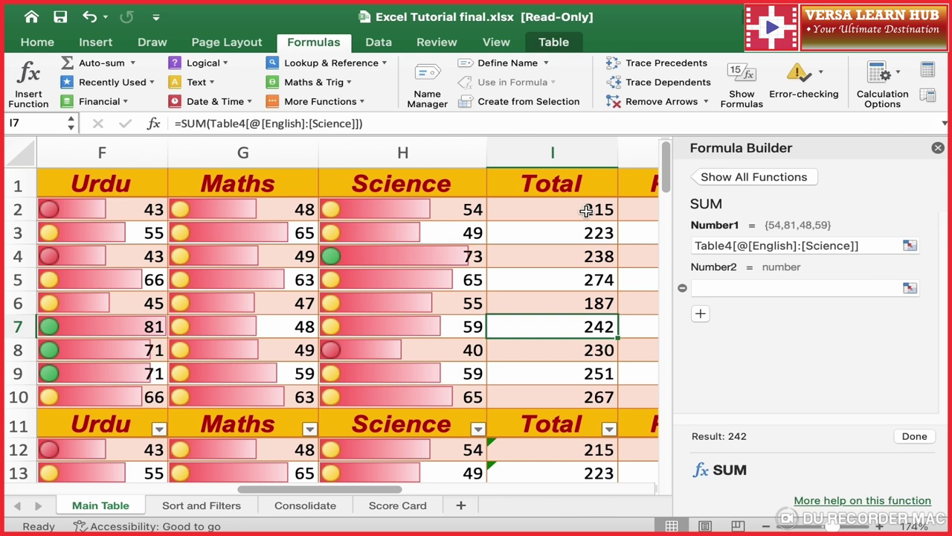
- Recommit I2's SUM formula (215) and check I6's formula giving 187
{"action": "left_click", "coordinate": [586, 211]}
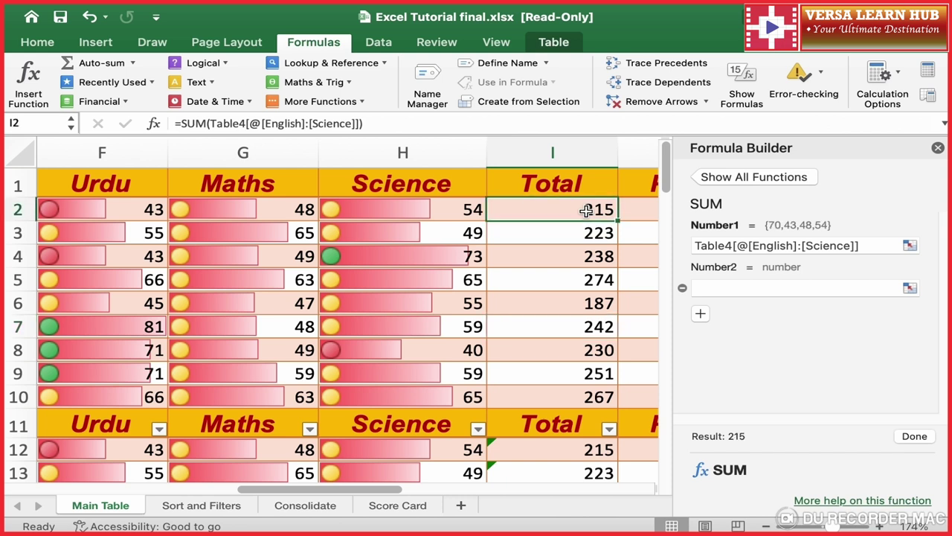
{"action": "double_click", "coordinate": [586, 210]}
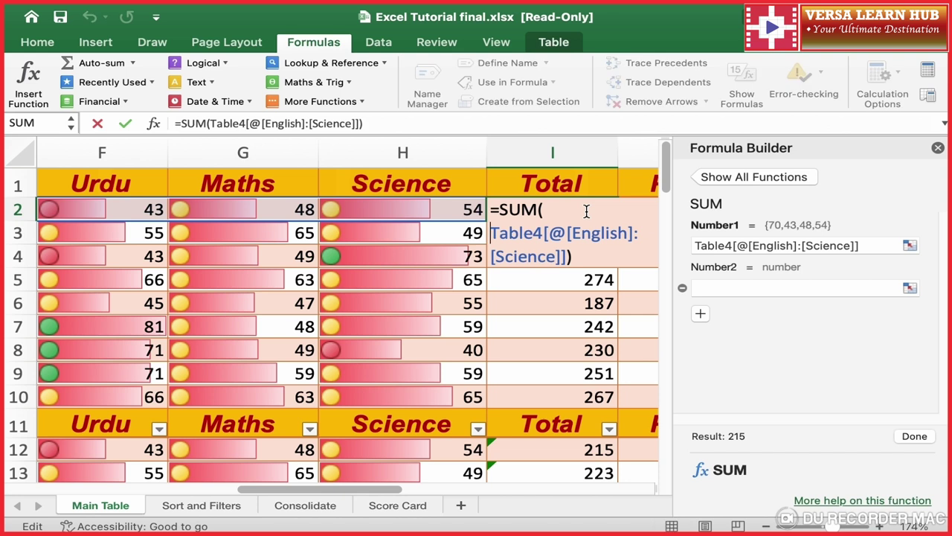
{"action": "key", "text": "Return"}
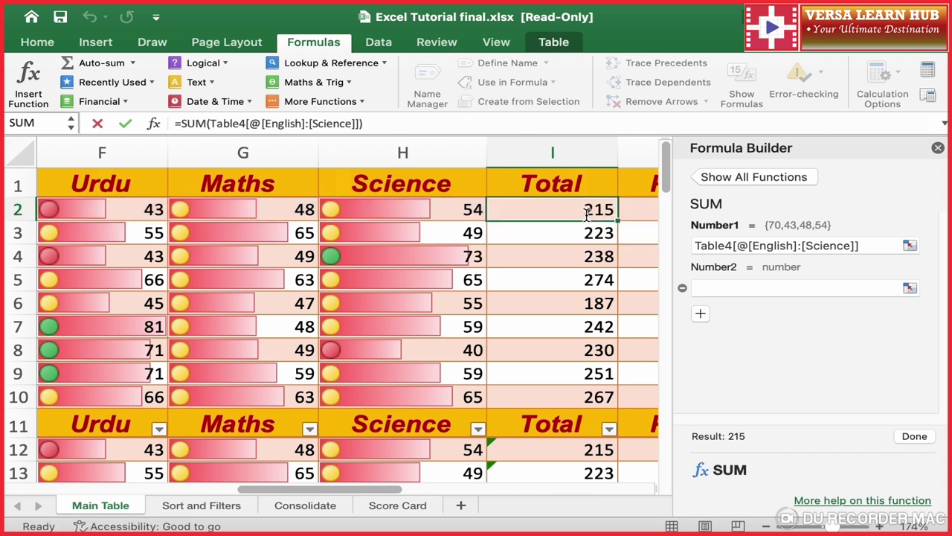
{"action": "left_click", "coordinate": [598, 303]}
{"action": "double_click", "coordinate": [598, 304]}
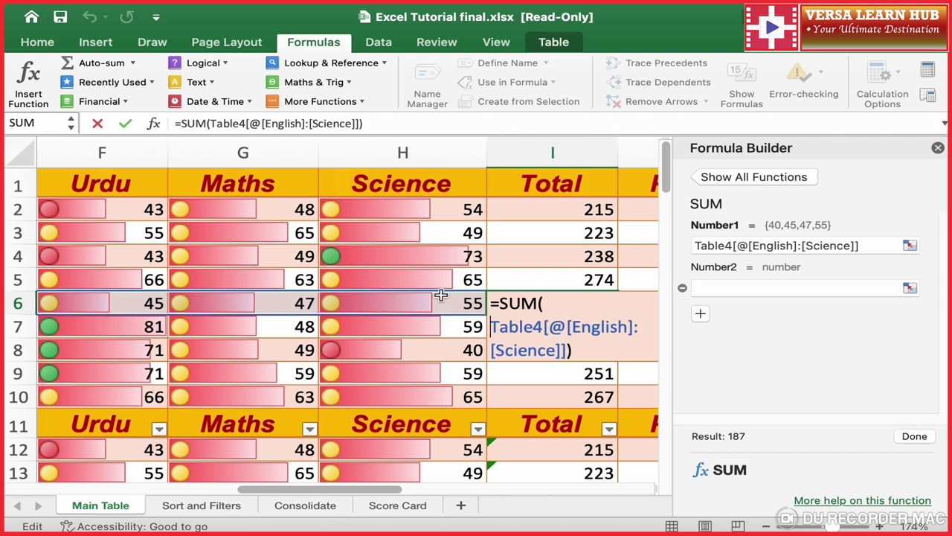
{"action": "key", "text": "Escape"}
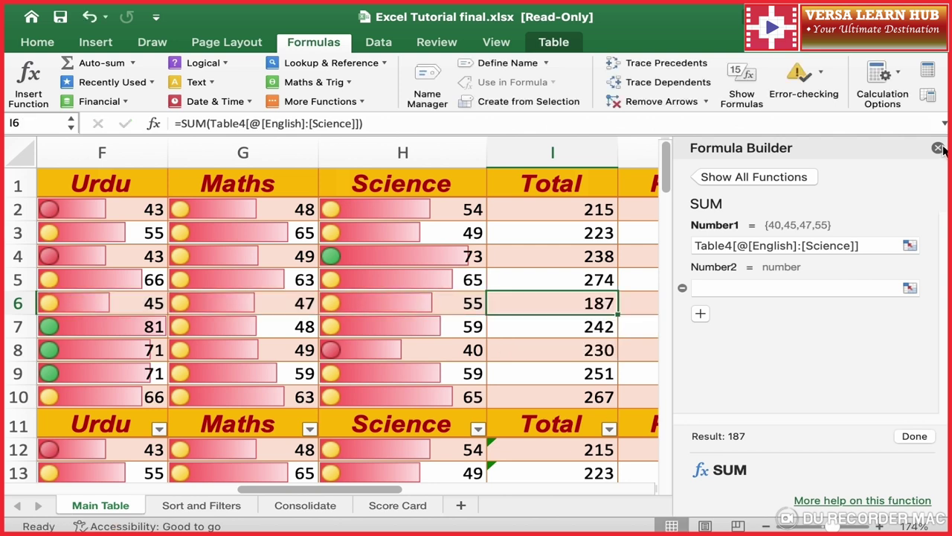
- Close Formula Builder and clear the old Percentage values in J2:J10
{"action": "left_click", "coordinate": [939, 148]}
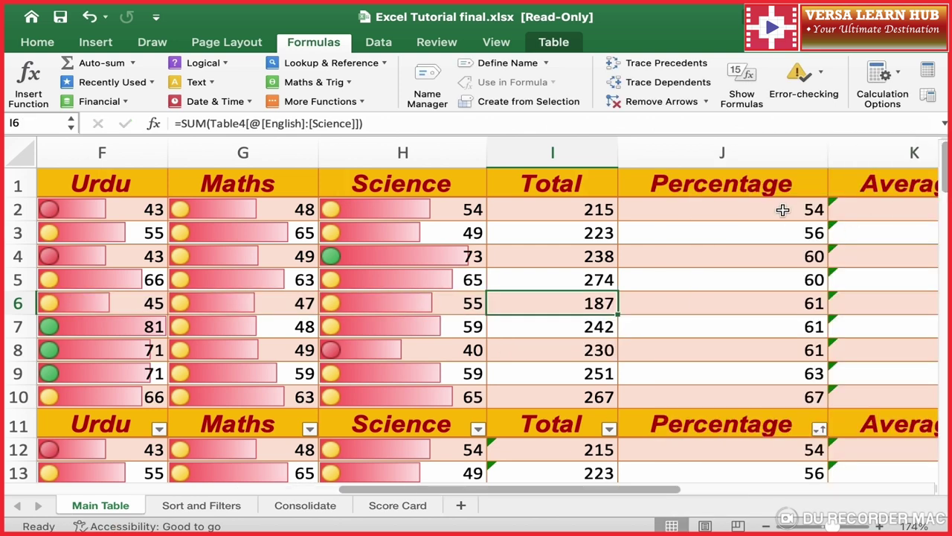
{"action": "left_click_drag", "start_coordinate": [782, 210], "coordinate": [785, 388]}
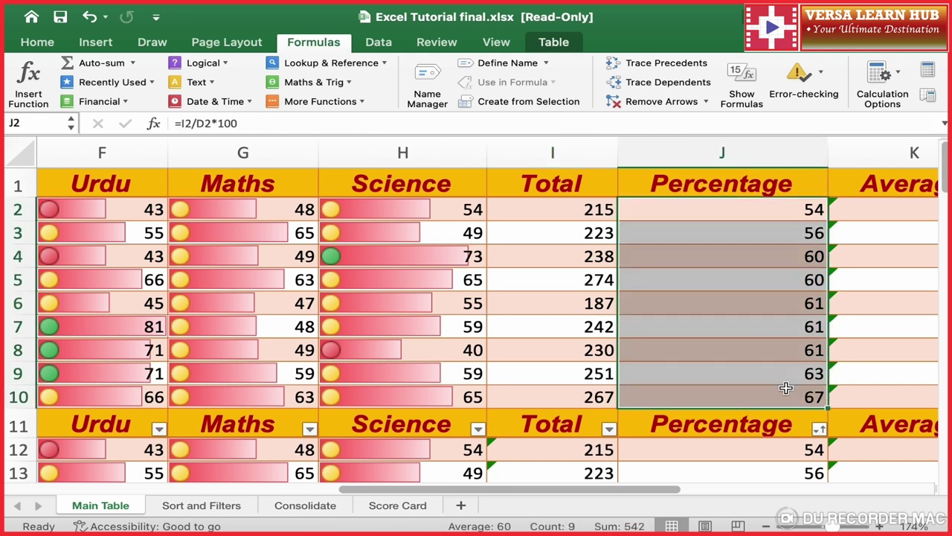
{"action": "key", "text": "Delete"}
{"action": "left_click", "coordinate": [705, 202]}
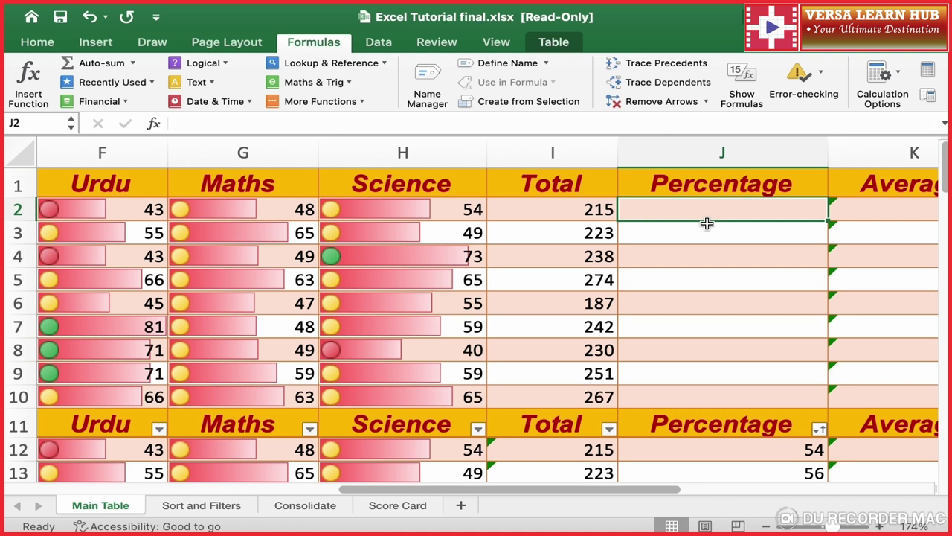
{"action": "type", "text": "="}
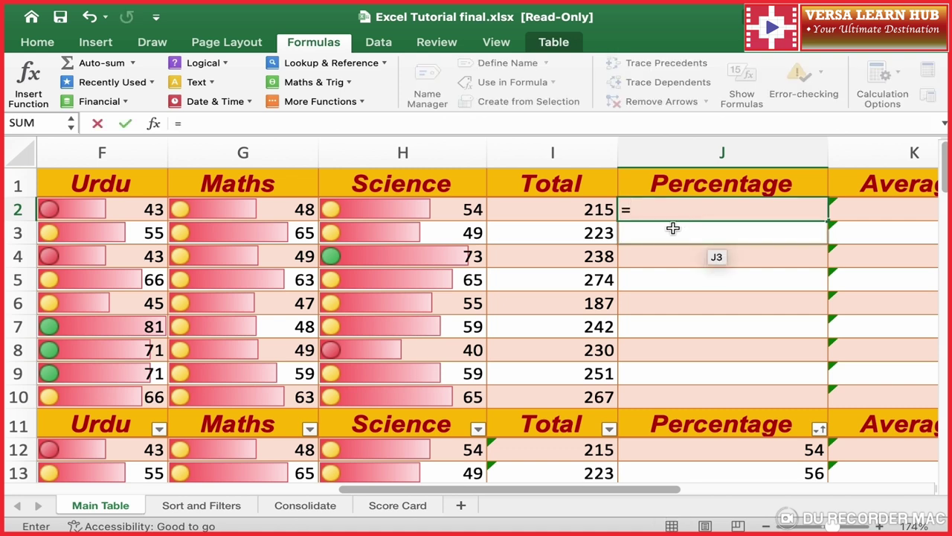
{"action": "left_click", "coordinate": [576, 210]}
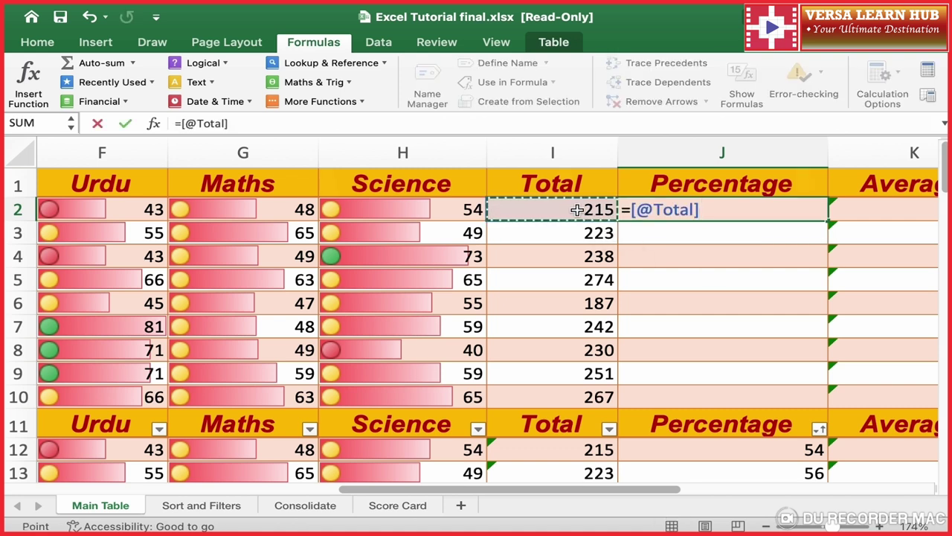
{"action": "type", "text": "/"}
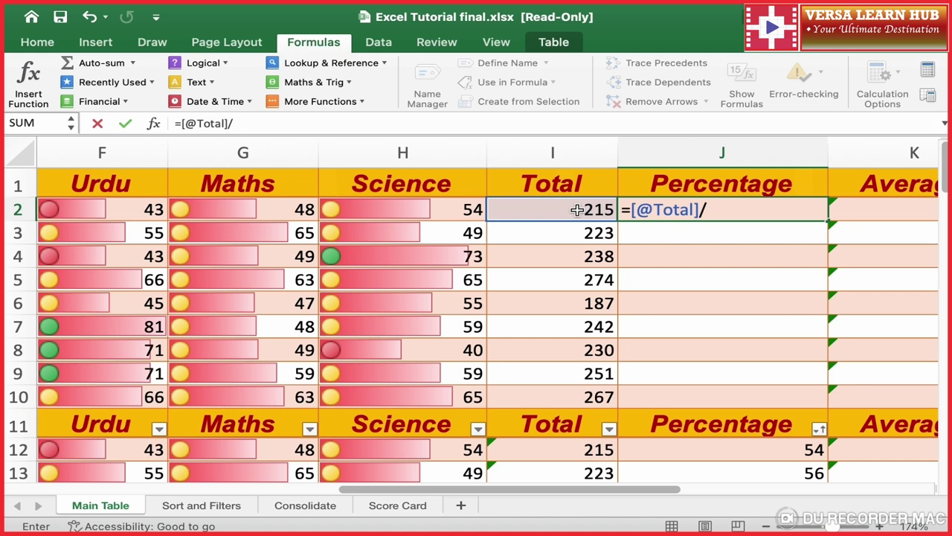
{"action": "type", "text": "400"}
{"action": "type", "text": "*"}
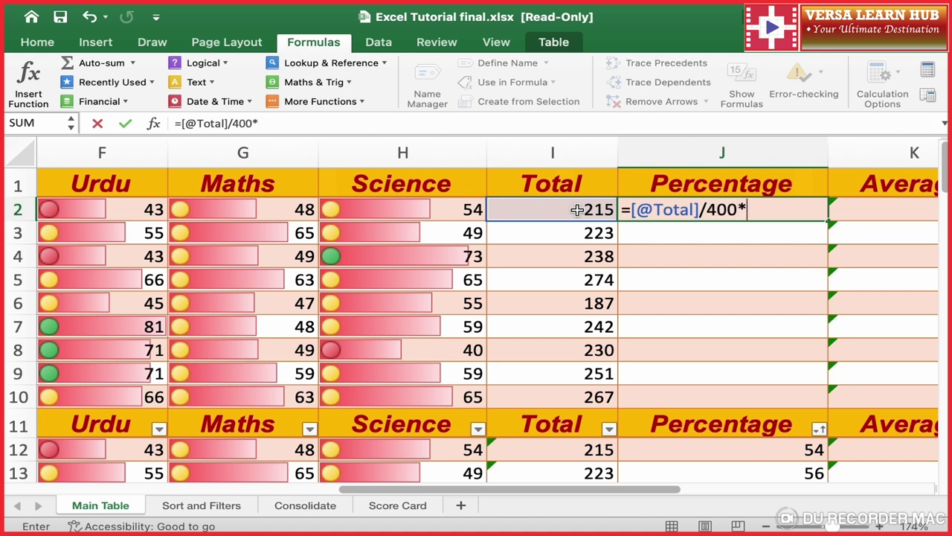
{"action": "type", "text": "100"}
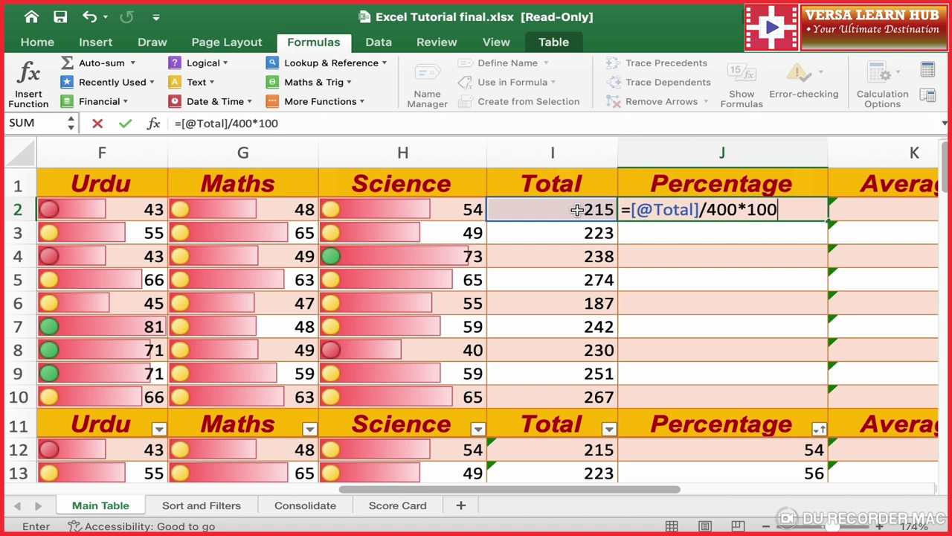
{"action": "key", "text": "Return"}
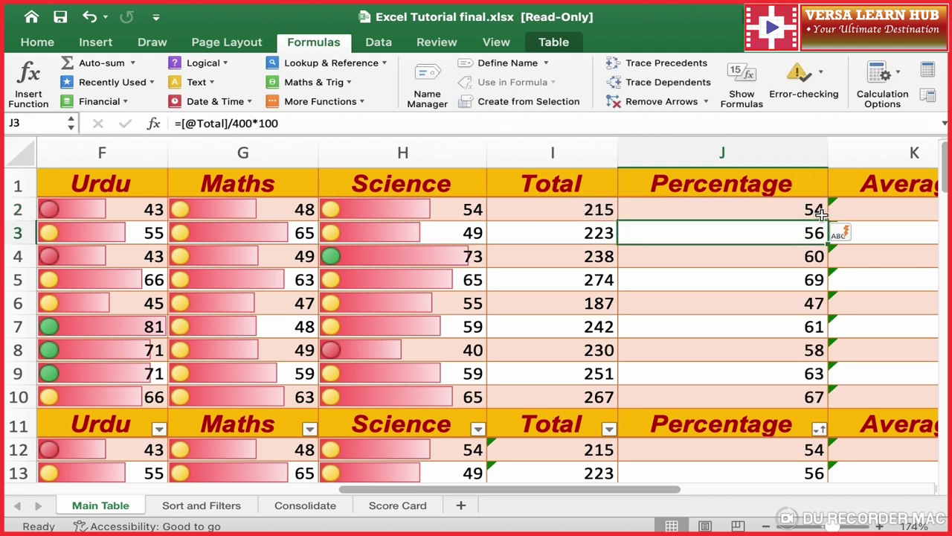
{"action": "left_click", "coordinate": [819, 213]}
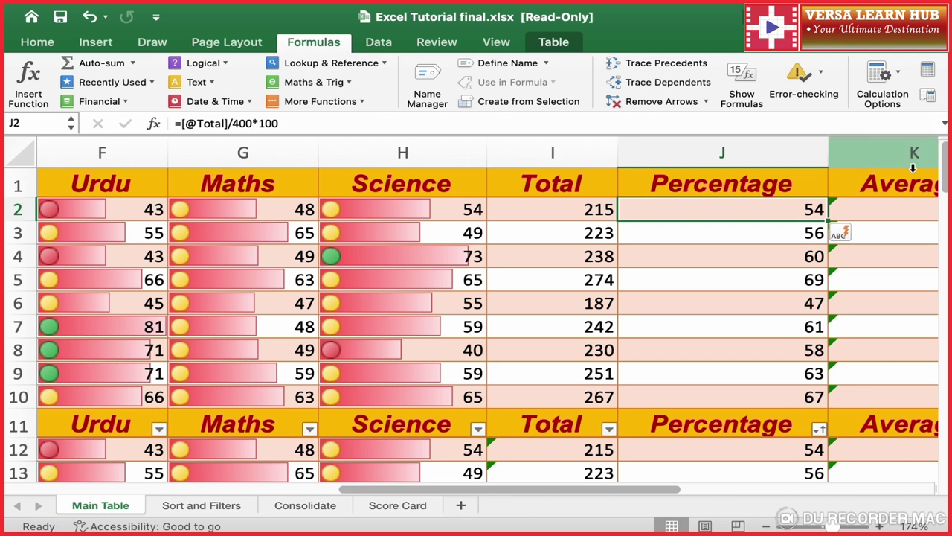
{"action": "left_click", "coordinate": [417, 507]}
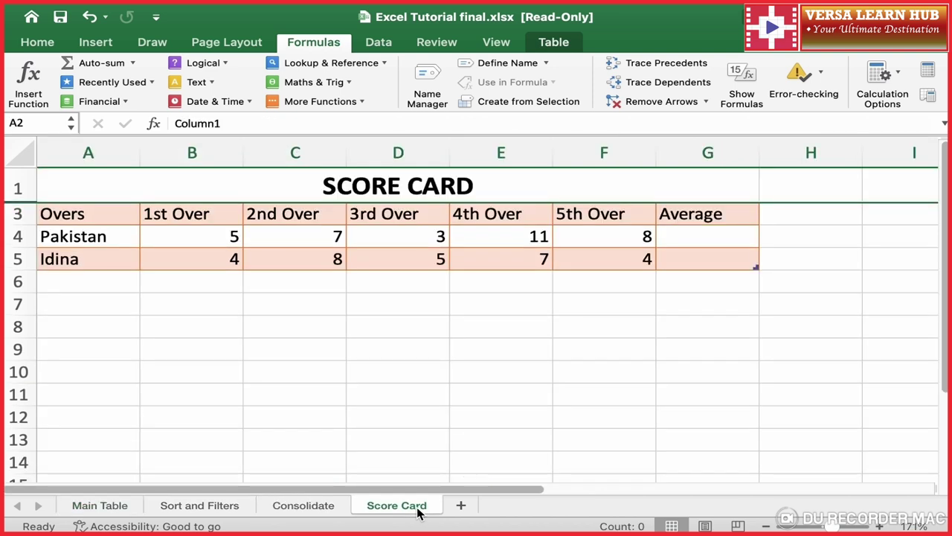
{"action": "left_click", "coordinate": [89, 214]}
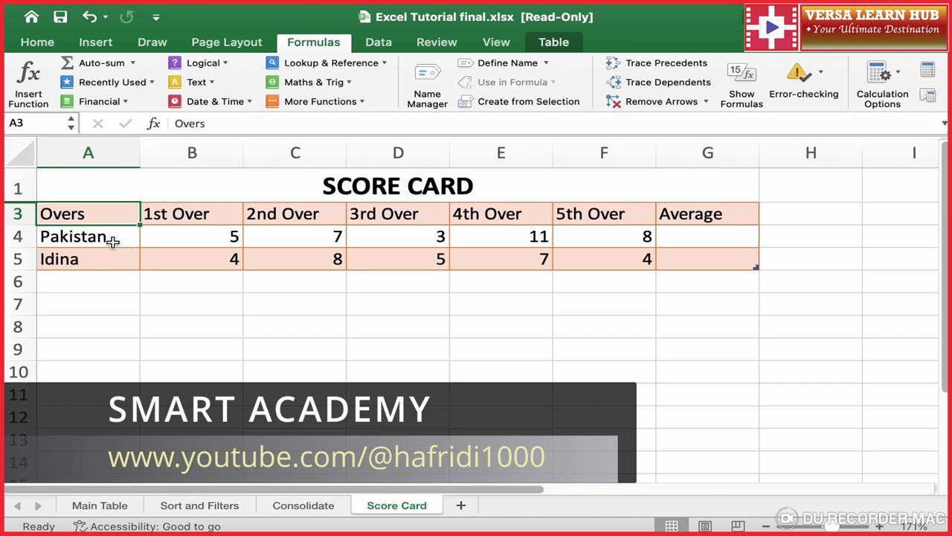
{"action": "left_click", "coordinate": [111, 238]}
{"action": "left_click", "coordinate": [206, 233]}
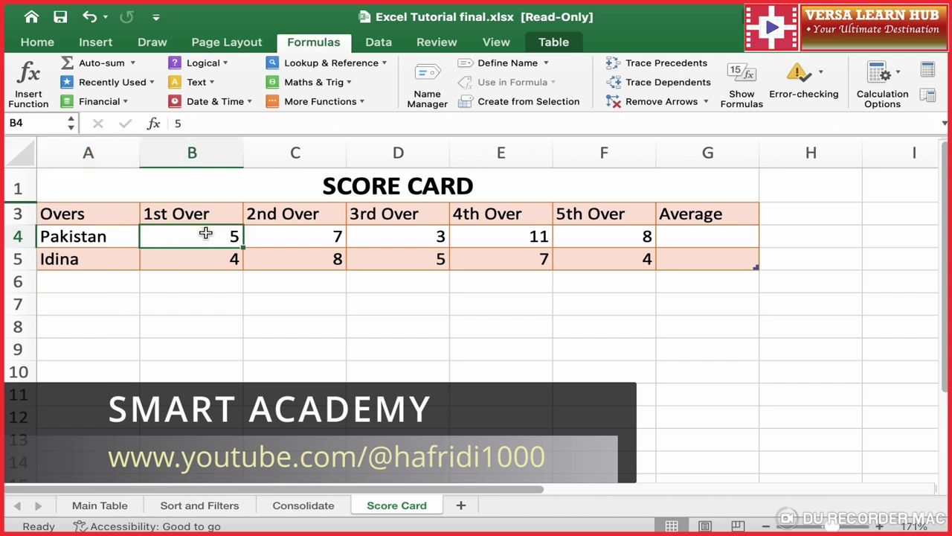
{"action": "left_click", "coordinate": [300, 238]}
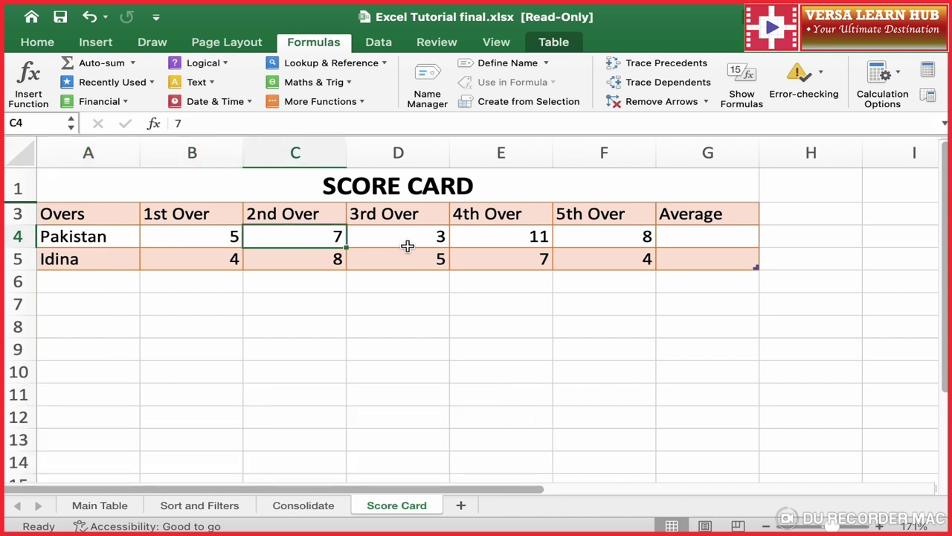
{"action": "left_click", "coordinate": [406, 241]}
{"action": "left_click", "coordinate": [497, 241]}
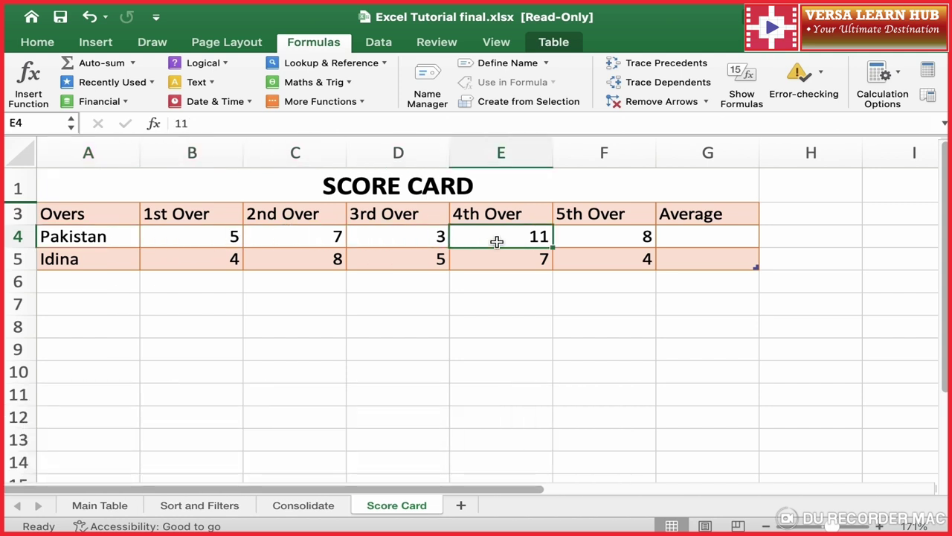
{"action": "left_click", "coordinate": [612, 243]}
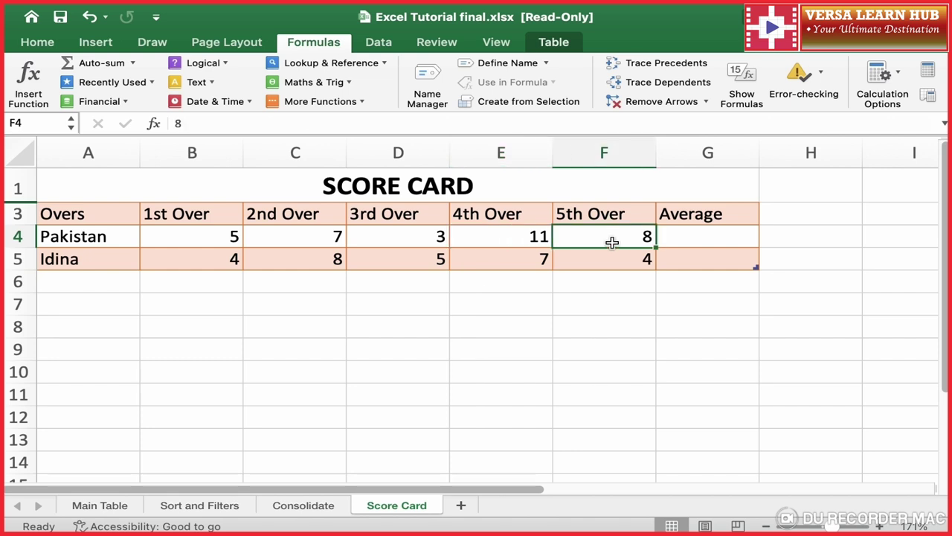
{"action": "left_click", "coordinate": [202, 262]}
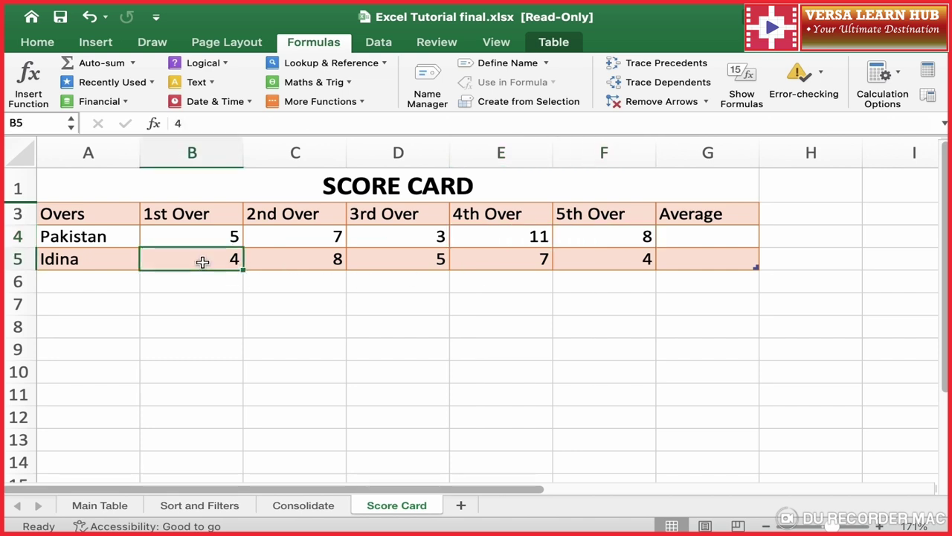
{"action": "left_click", "coordinate": [308, 257]}
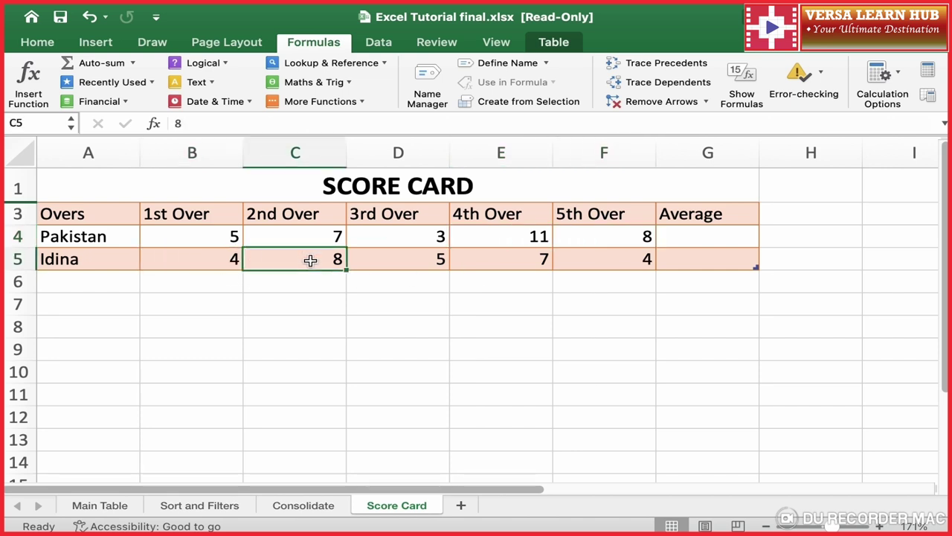
{"action": "left_click", "coordinate": [409, 258]}
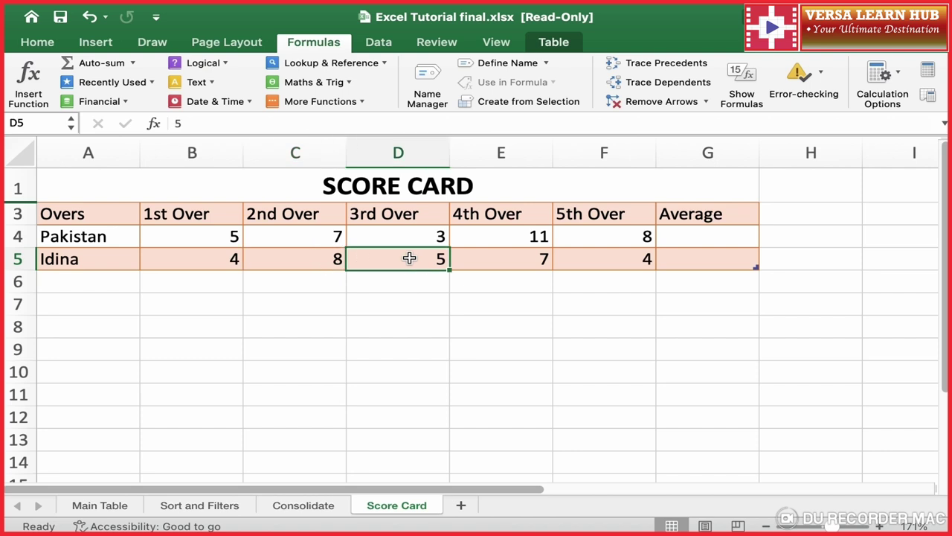
{"action": "left_click", "coordinate": [526, 258]}
{"action": "left_click", "coordinate": [631, 264]}
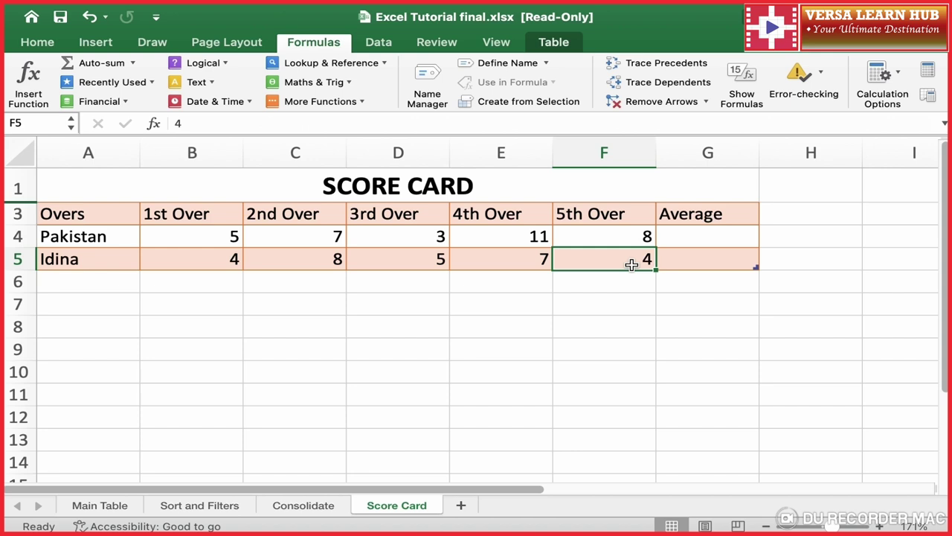
{"action": "left_click", "coordinate": [707, 240]}
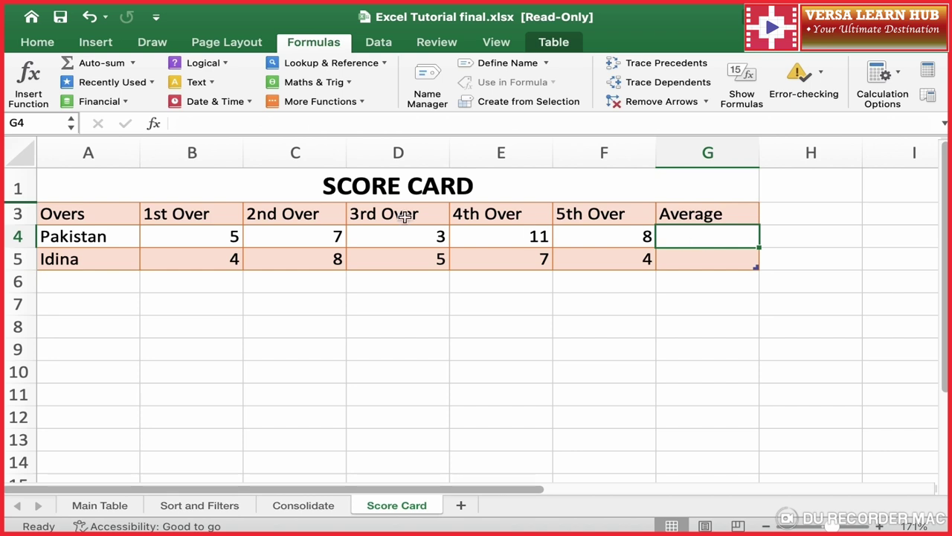
- Insert =AVERAGE(B4:F4) in G4 via Formula Builder, giving 6.8
{"action": "left_click", "coordinate": [30, 82]}
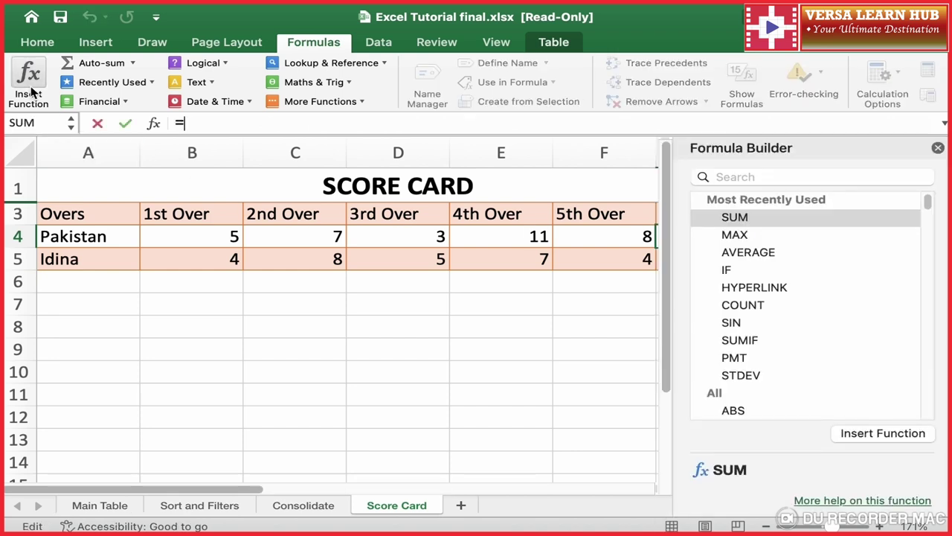
{"action": "left_click", "coordinate": [758, 254]}
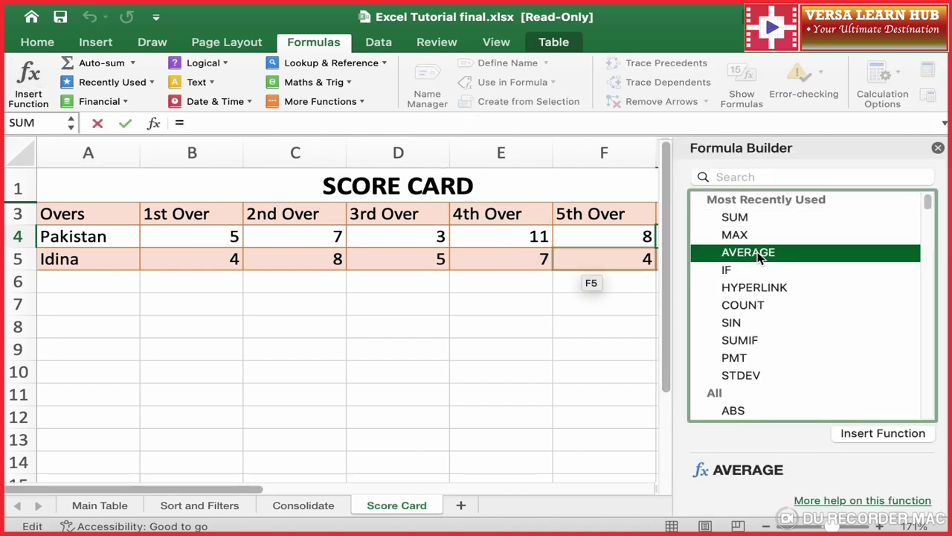
{"action": "left_click", "coordinate": [881, 435]}
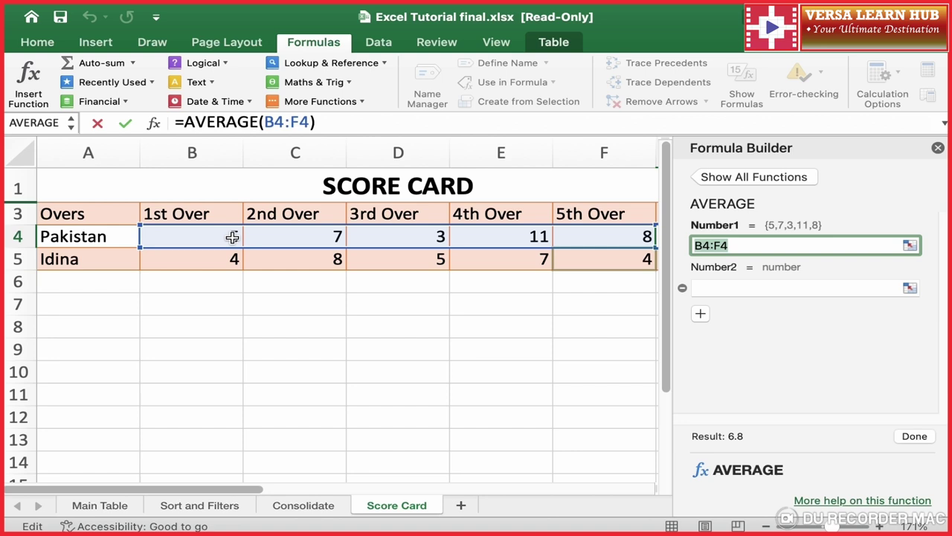
{"action": "mouse_move", "coordinate": [209, 237]}
{"action": "left_mouse_down"}
{"action": "mouse_move", "coordinate": [559, 249]}
{"action": "mouse_move", "coordinate": [616, 239]}
{"action": "left_mouse_up"}
{"action": "left_click", "coordinate": [914, 436]}
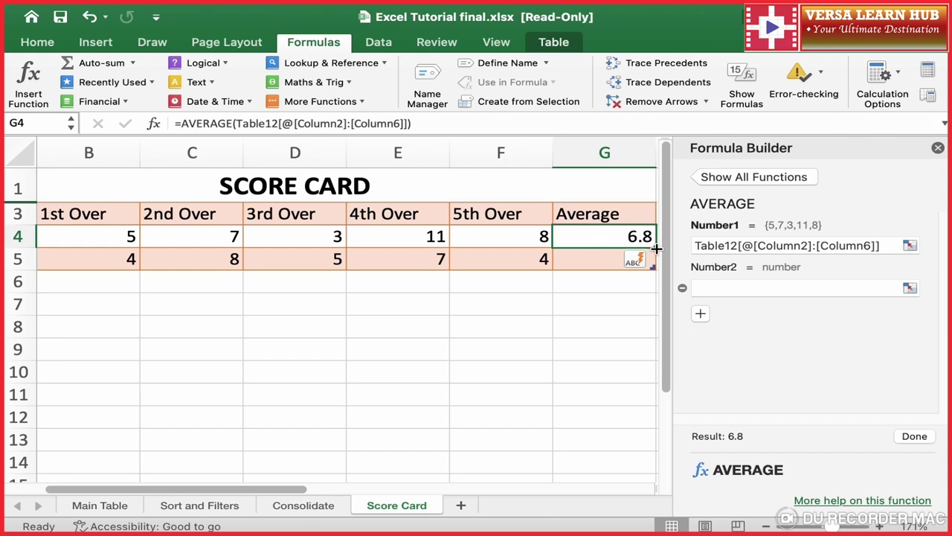
- Copy the average down to G5 (5.6) and close Formula Builder
{"action": "left_click_drag", "start_coordinate": [656, 250], "coordinate": [655, 267]}
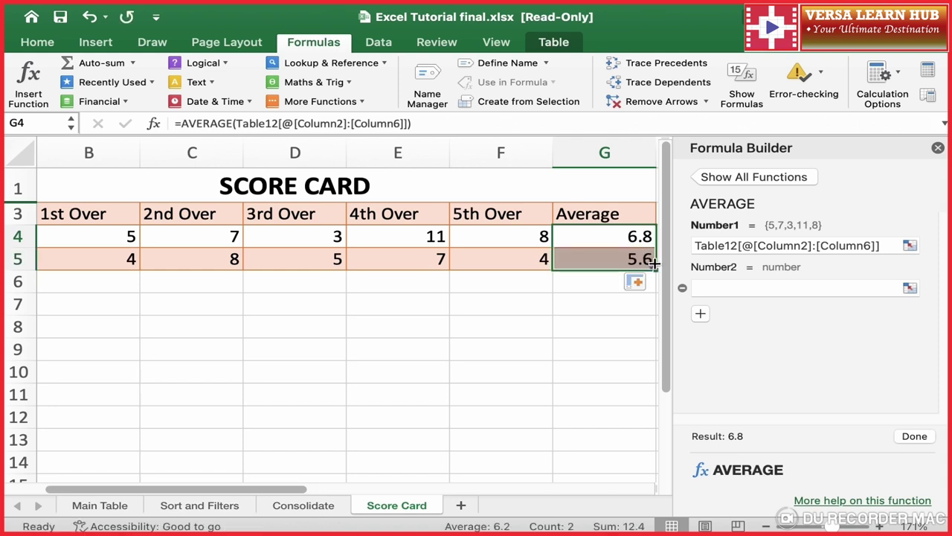
{"action": "left_click", "coordinate": [606, 259]}
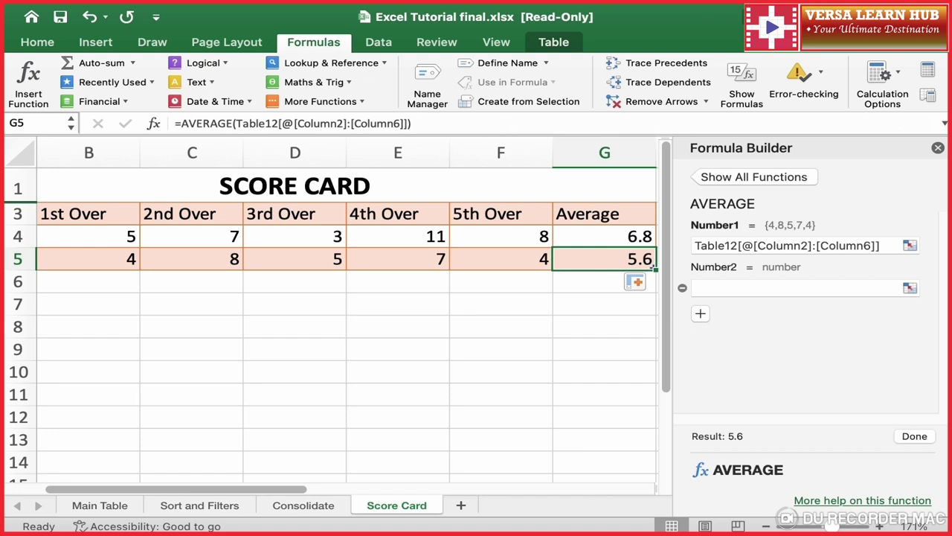
{"action": "left_click", "coordinate": [937, 148]}
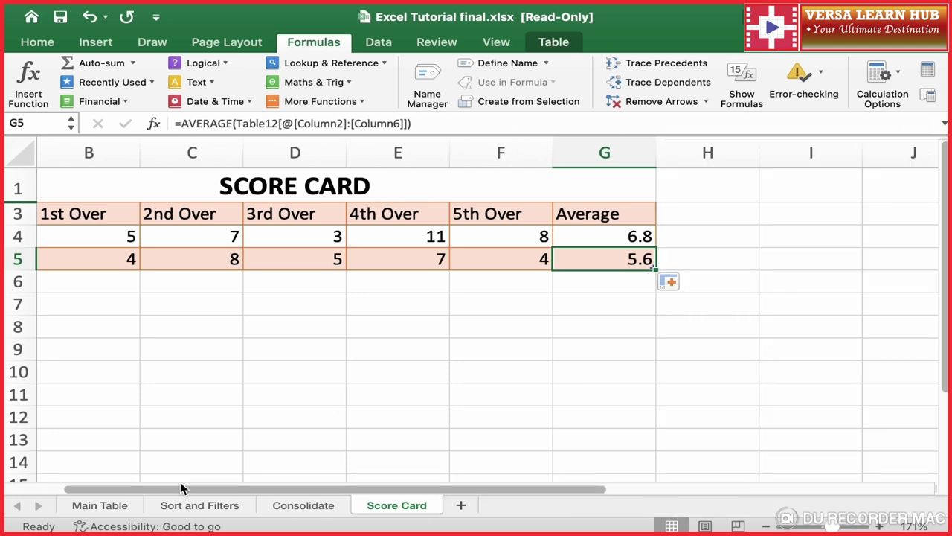
- Return to Main Table, scroll right to the Fee column, and select empty cell O2
{"action": "scroll", "coordinate": [378, 332], "scroll_direction": "left", "scroll_amount": 3}
{"action": "scroll", "coordinate": [144, 493], "scroll_direction": "right", "scroll_amount": 1}
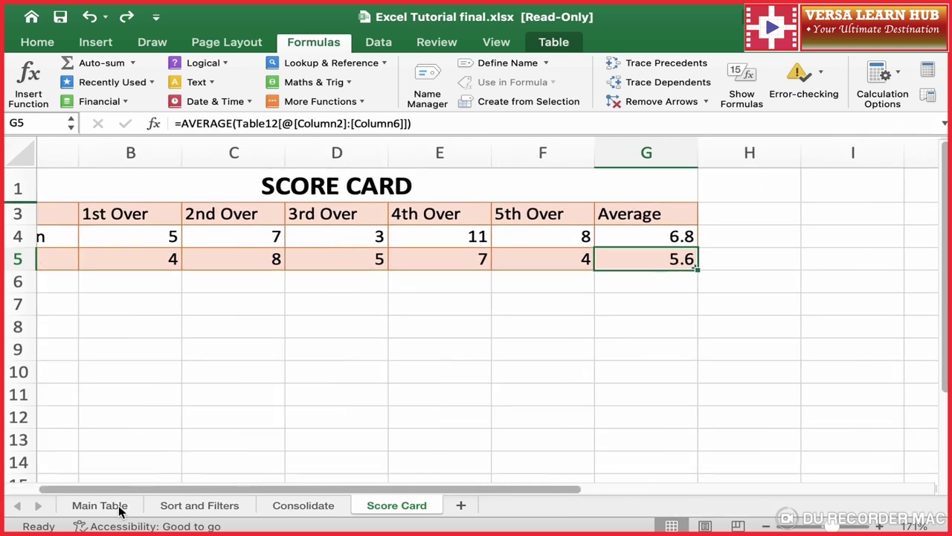
{"action": "left_click", "coordinate": [119, 506]}
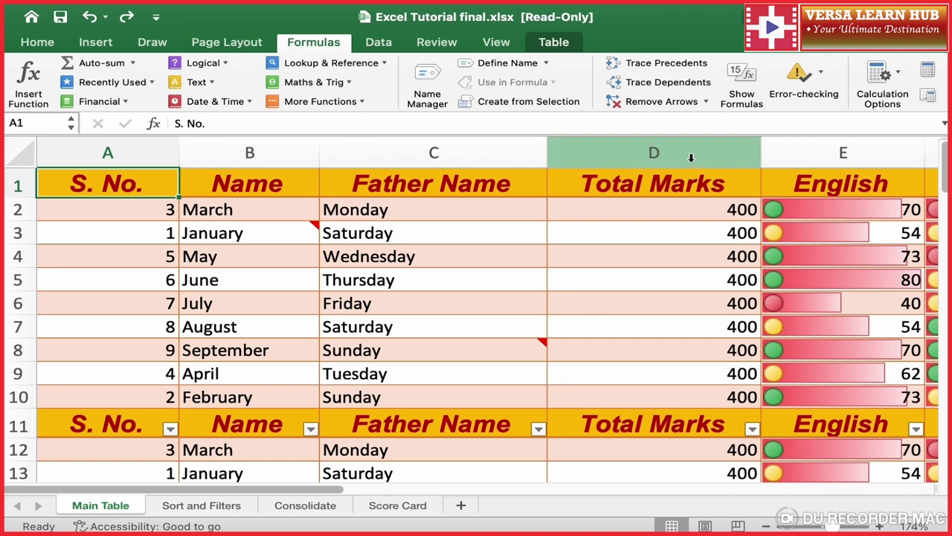
{"action": "scroll", "coordinate": [688, 303], "scroll_direction": "right", "scroll_amount": 5}
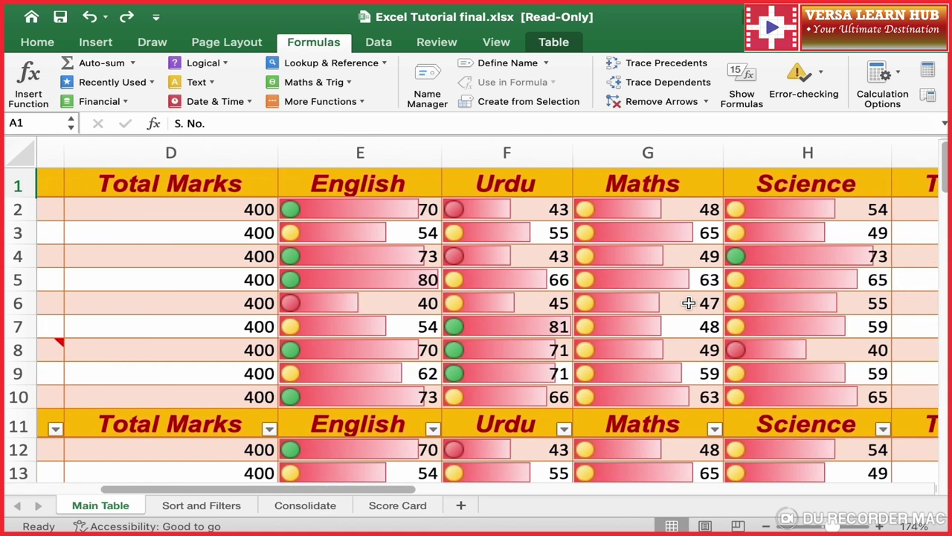
{"action": "scroll", "coordinate": [688, 303], "scroll_direction": "right", "scroll_amount": 3}
{"action": "scroll", "coordinate": [688, 303], "scroll_direction": "right", "scroll_amount": 3}
{"action": "scroll", "coordinate": [688, 302], "scroll_direction": "right", "scroll_amount": 2}
{"action": "scroll", "coordinate": [688, 303], "scroll_direction": "right", "scroll_amount": 2}
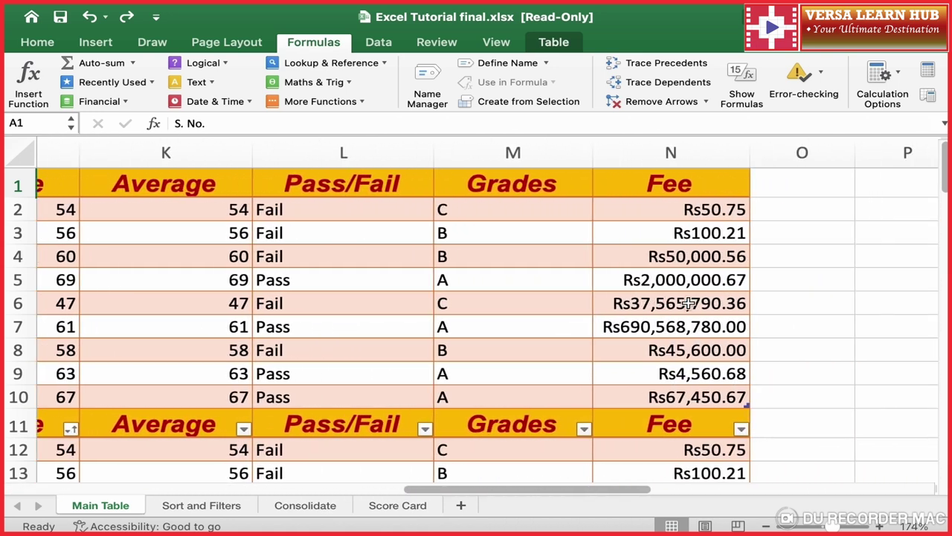
{"action": "scroll", "coordinate": [688, 303], "scroll_direction": "right", "scroll_amount": 2}
{"action": "left_click", "coordinate": [728, 208]}
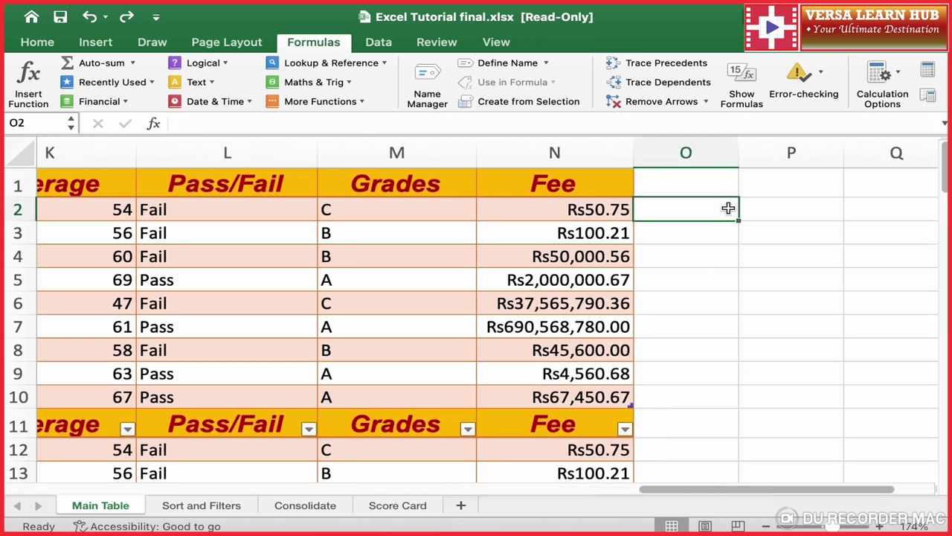
- Enter =MAX(D:D) in O2 through Formula Builder
{"action": "left_click", "coordinate": [30, 86]}
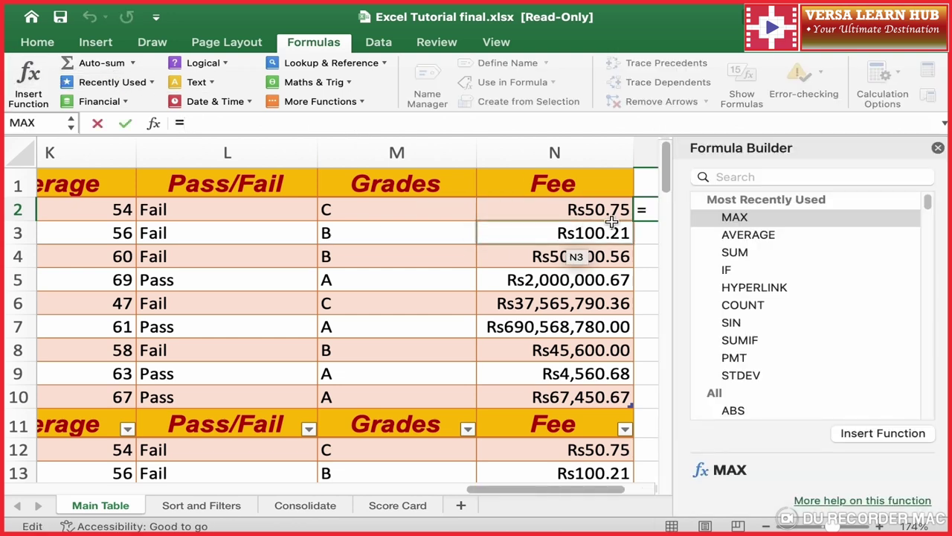
{"action": "double_click", "coordinate": [733, 217]}
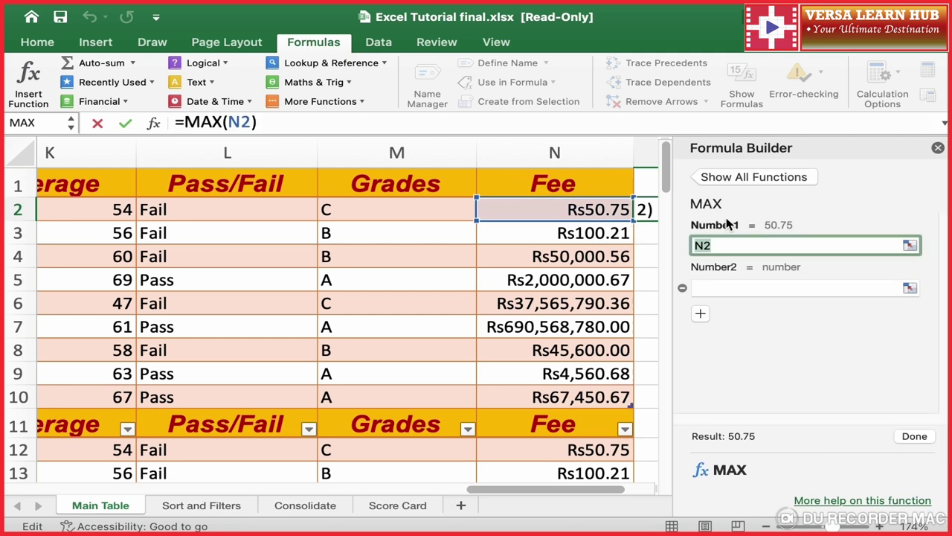
{"action": "left_click", "coordinate": [717, 244]}
{"action": "key", "text": "BackSpace"}
{"action": "key", "text": "BackSpace"}
{"action": "type", "text": "d"}
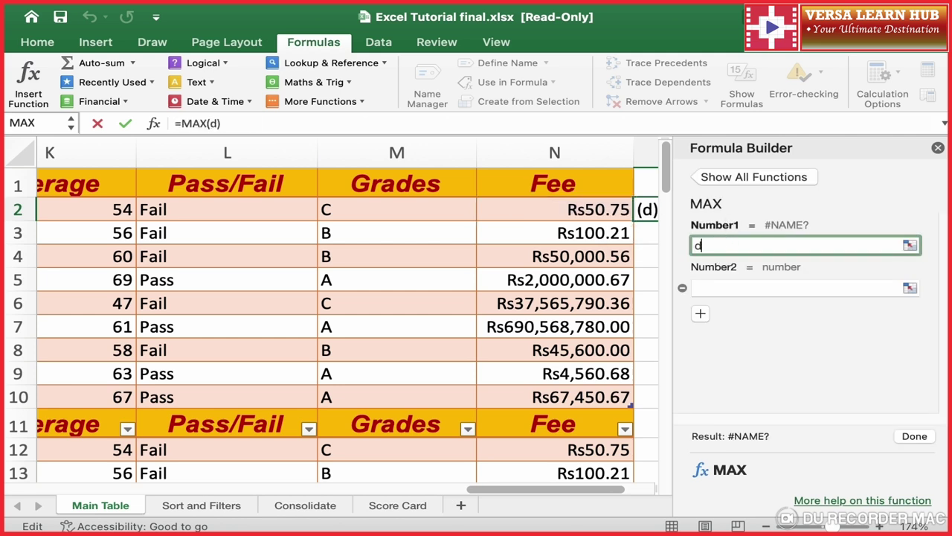
{"action": "type", "text": ":d"}
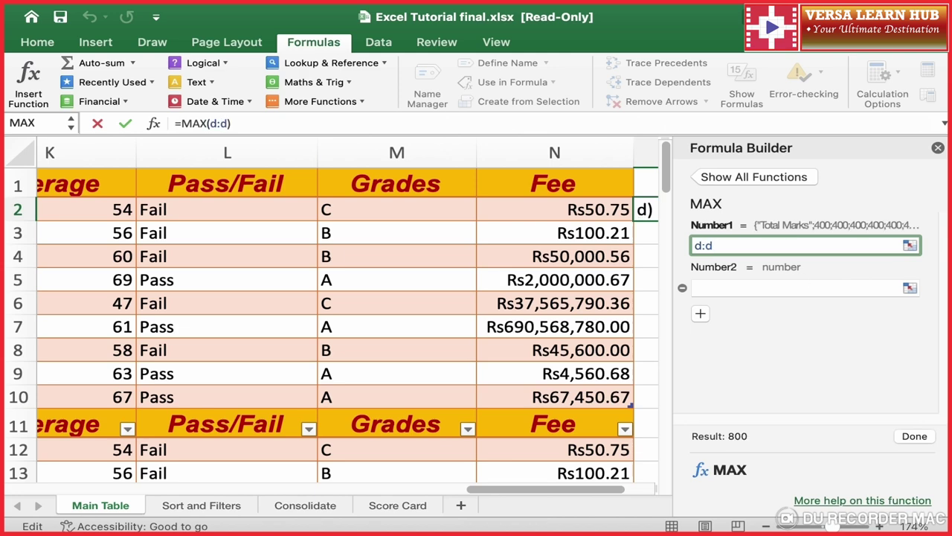
{"action": "left_click", "coordinate": [921, 439]}
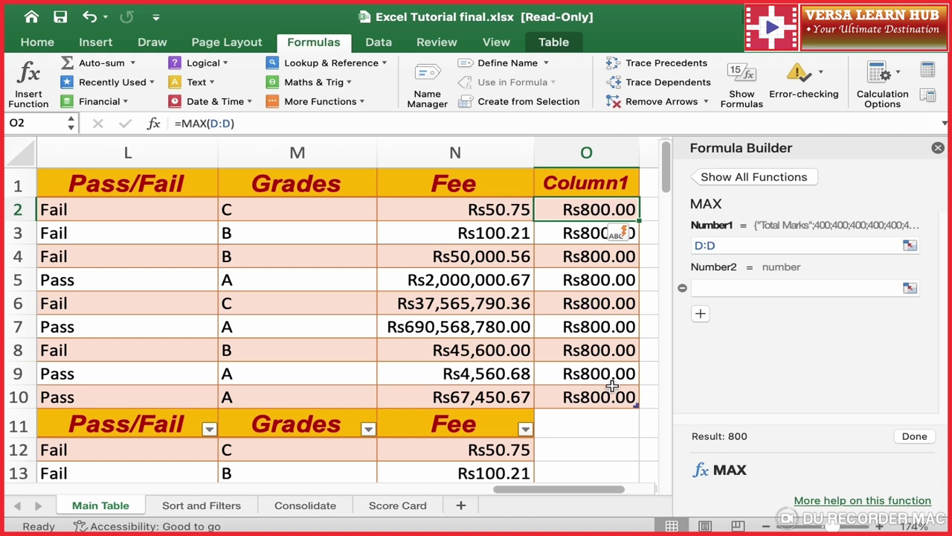
- Close Formula Builder and undo the MAX formula and its column fill
{"action": "left_click", "coordinate": [937, 148]}
{"action": "key", "text": "ctrl+z"}
{"action": "key", "text": "ctrl+z"}
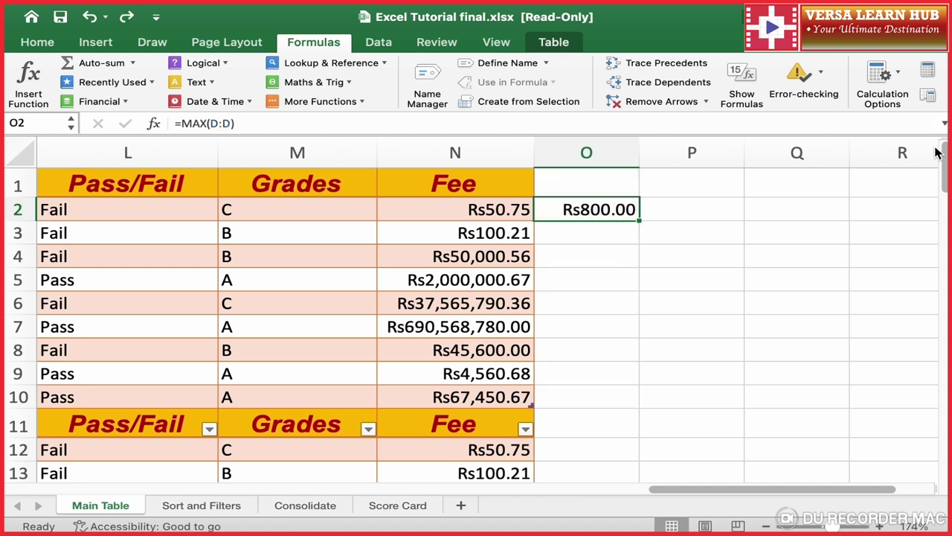
{"action": "key", "text": "ctrl+z"}
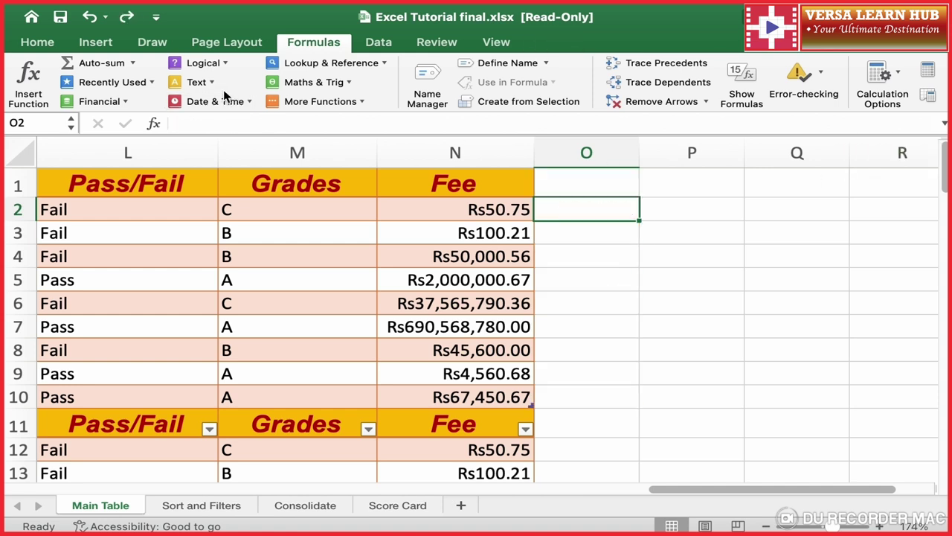
- Search for MIN and enter =MIN(D:D) in O2, filling Column1 with Rs3.00
{"action": "left_click", "coordinate": [30, 82]}
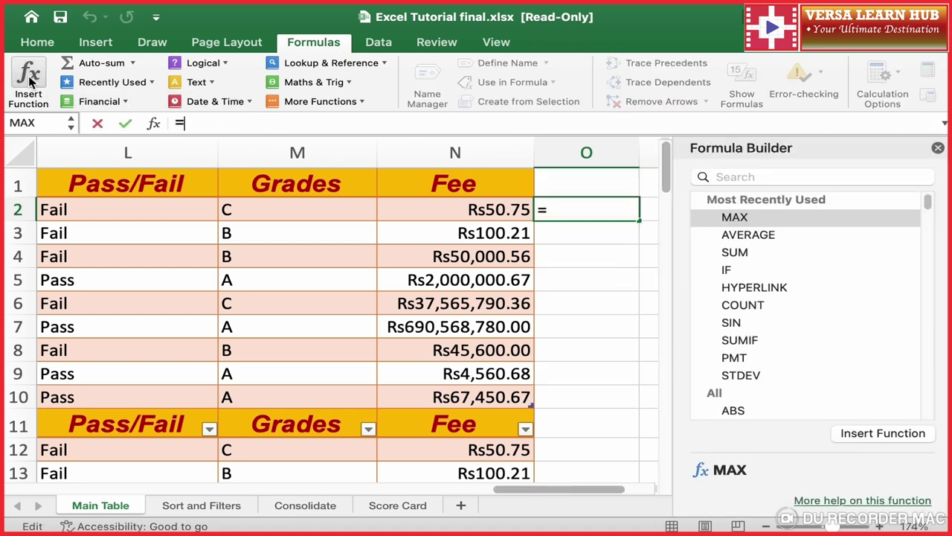
{"action": "scroll", "coordinate": [757, 332], "scroll_direction": "down", "scroll_amount": 3}
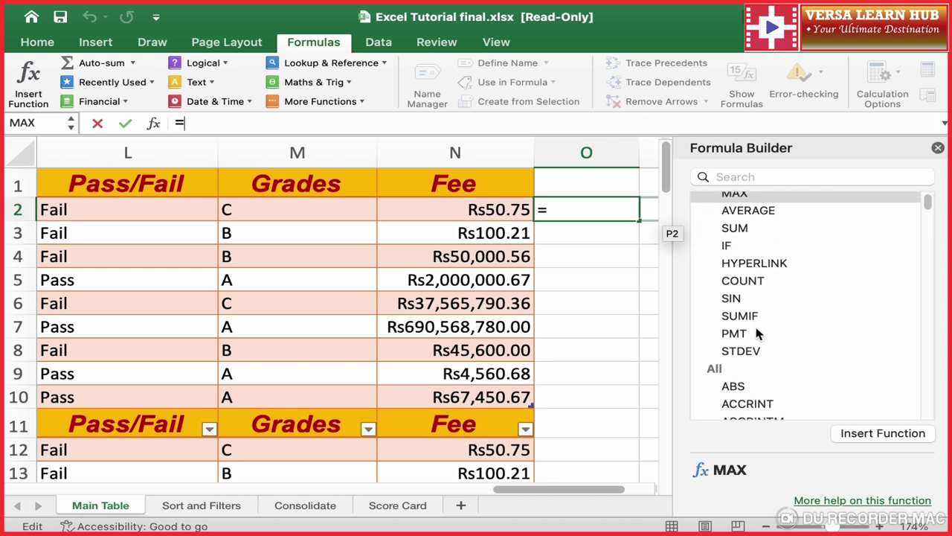
{"action": "scroll", "coordinate": [750, 194], "scroll_direction": "up", "scroll_amount": 3}
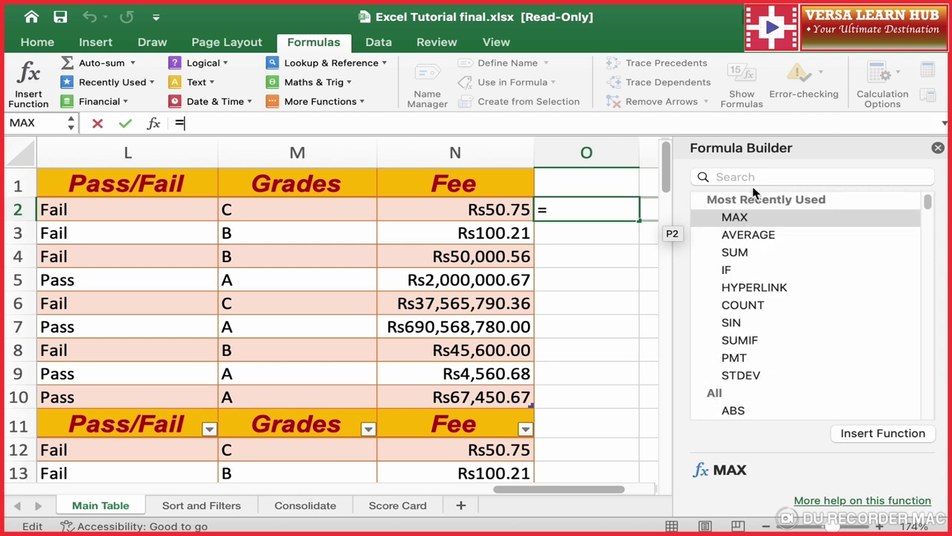
{"action": "left_click", "coordinate": [751, 176]}
{"action": "type", "text": "min"}
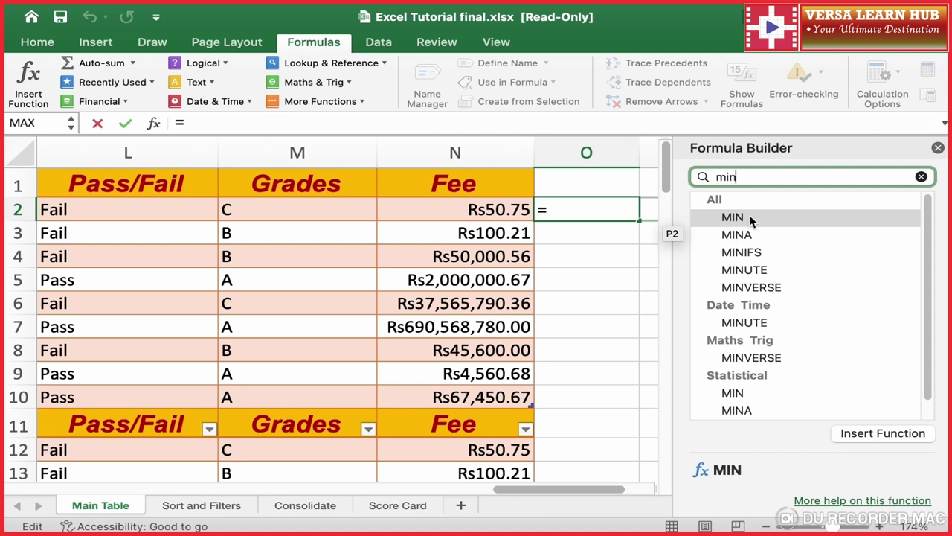
{"action": "left_click", "coordinate": [749, 216]}
{"action": "double_click", "coordinate": [749, 214]}
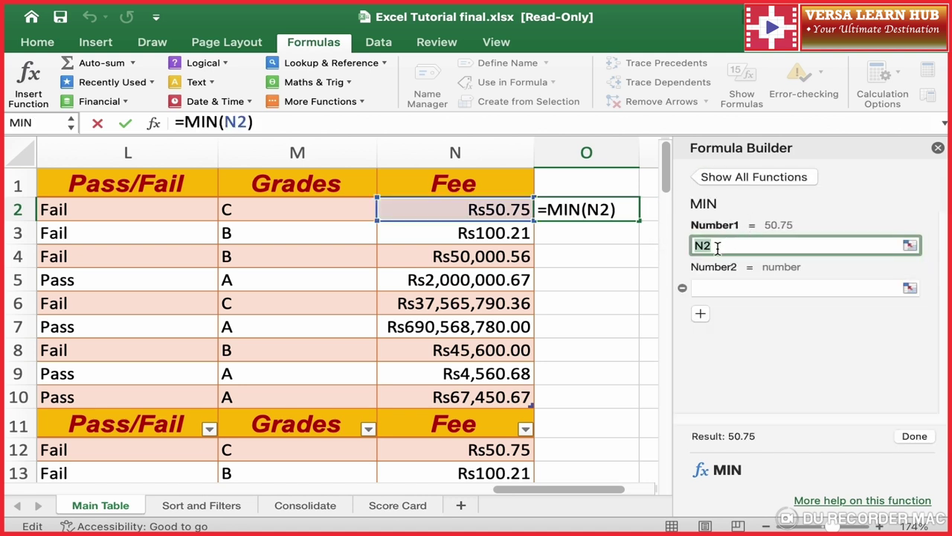
{"action": "type", "text": "d:"}
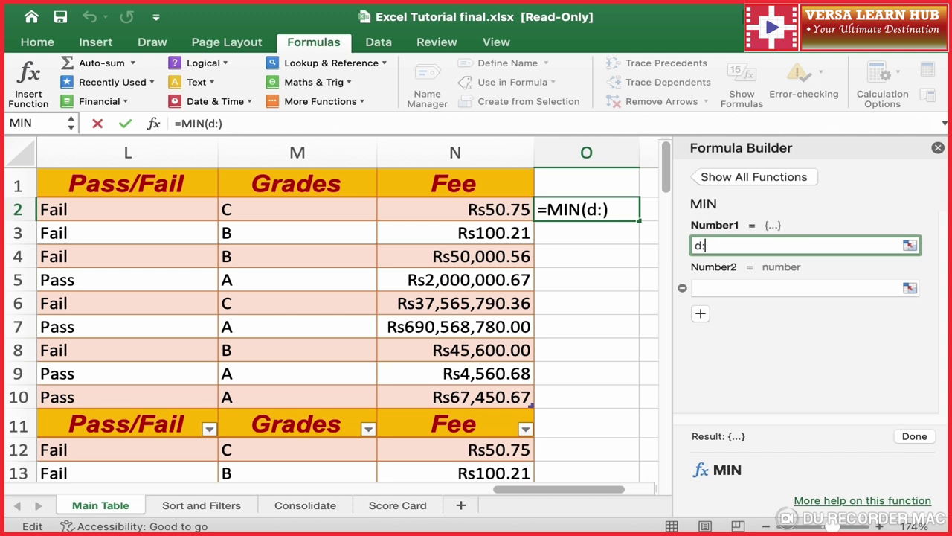
{"action": "type", "text": "d"}
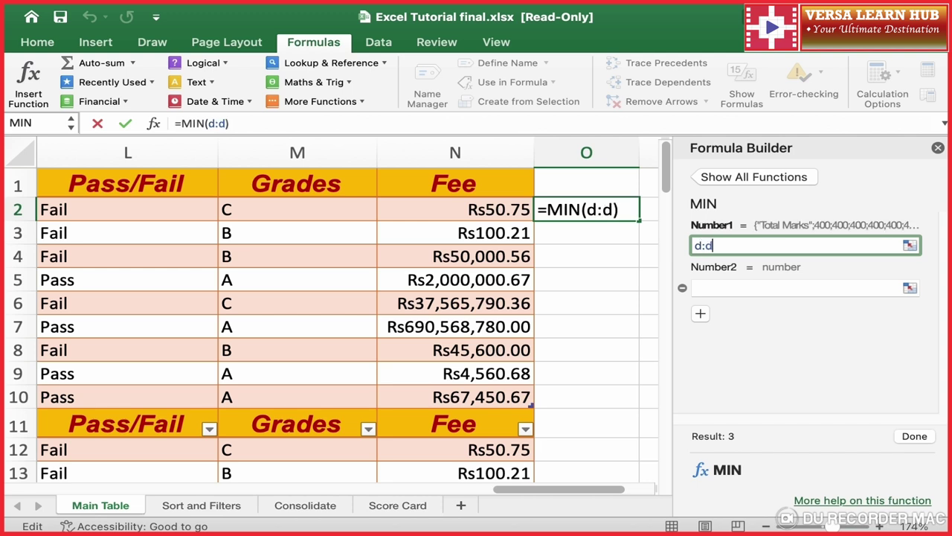
{"action": "left_click", "coordinate": [915, 437]}
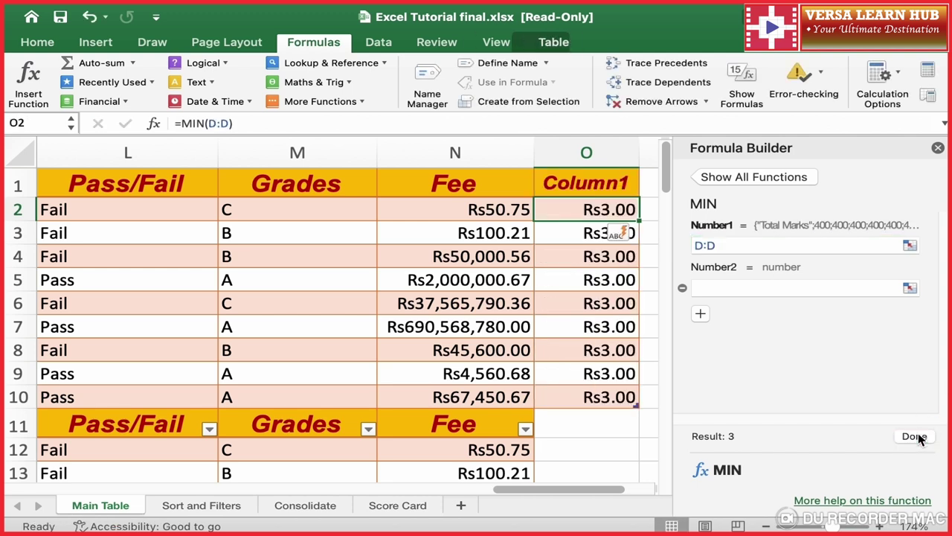
- Reformat Column1's cells O2:O10 from rupee currency to Number, so each shows 3.00
{"action": "left_click", "coordinate": [938, 149]}
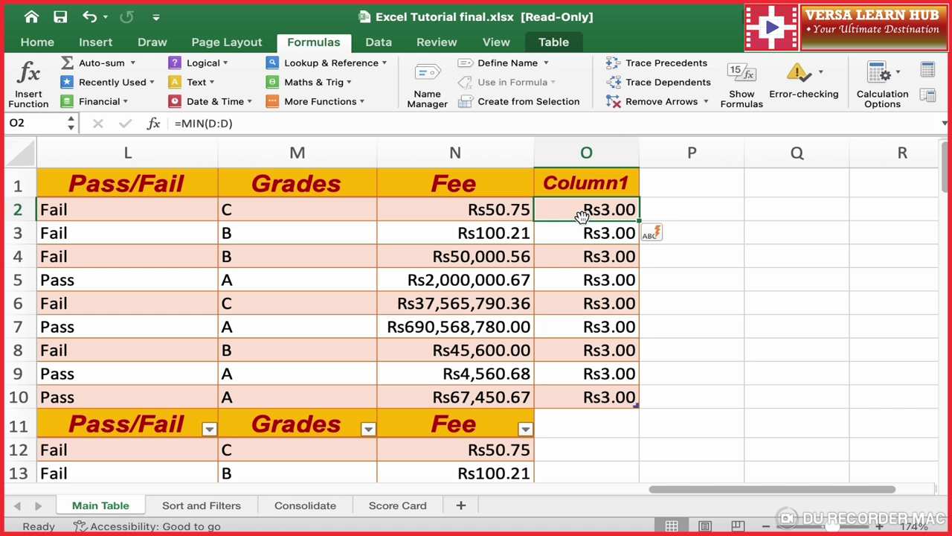
{"action": "left_click_drag", "start_coordinate": [581, 213], "coordinate": [579, 399]}
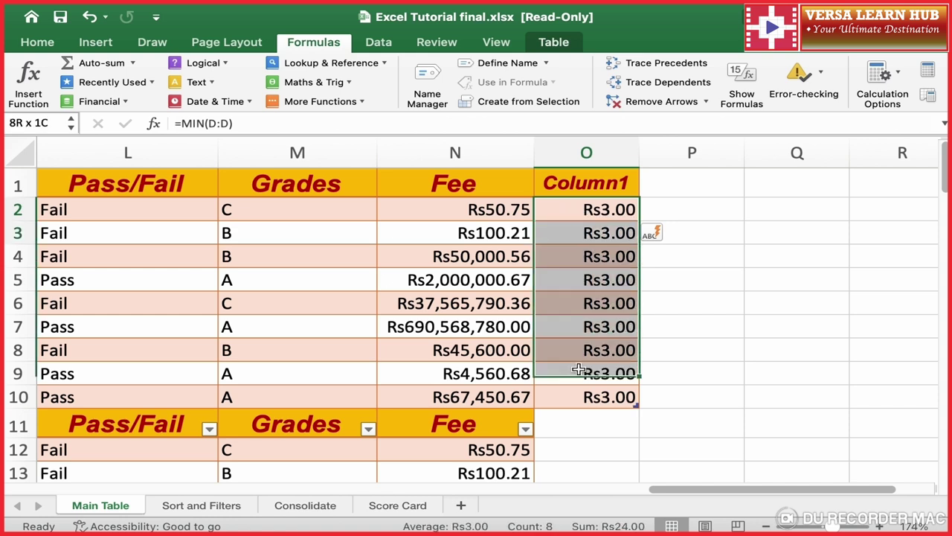
{"action": "right_click", "coordinate": [579, 399]}
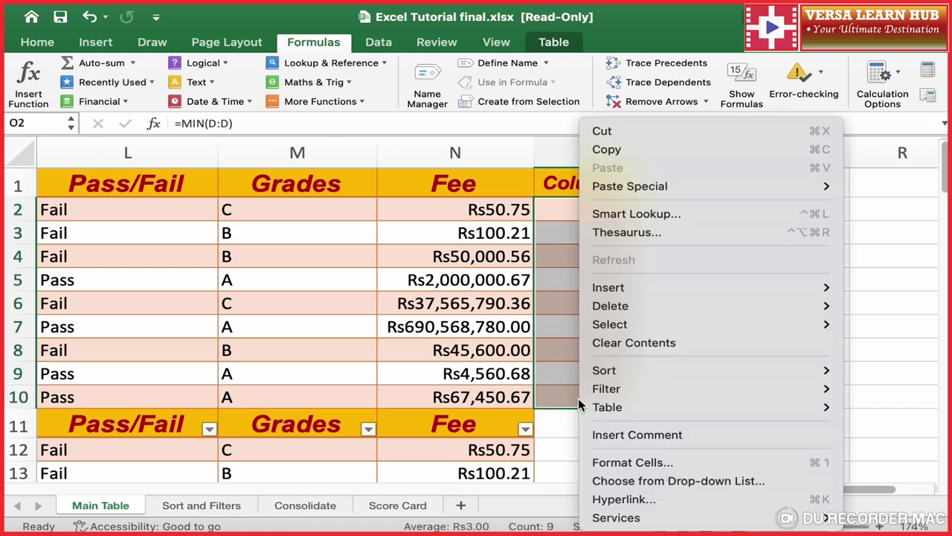
{"action": "left_click", "coordinate": [637, 464]}
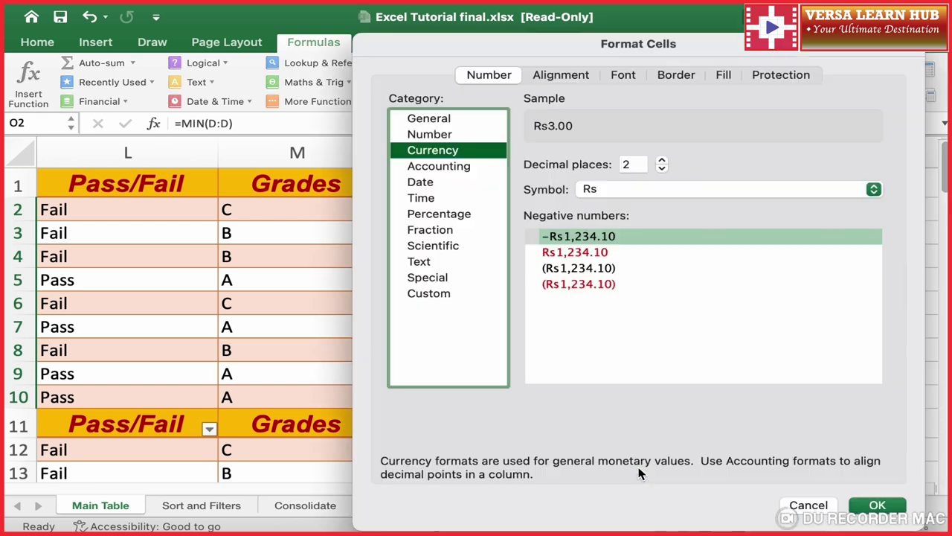
{"action": "left_click", "coordinate": [435, 135]}
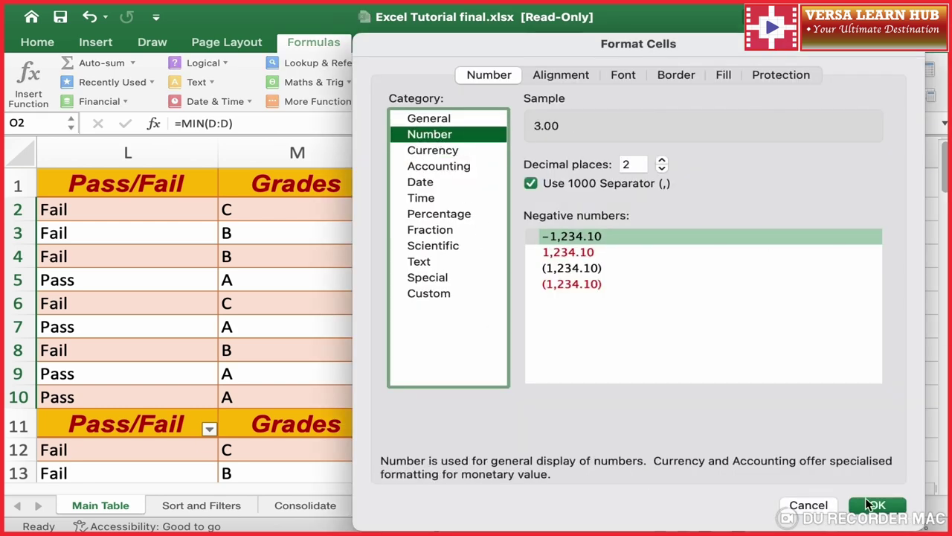
{"action": "left_click", "coordinate": [871, 505]}
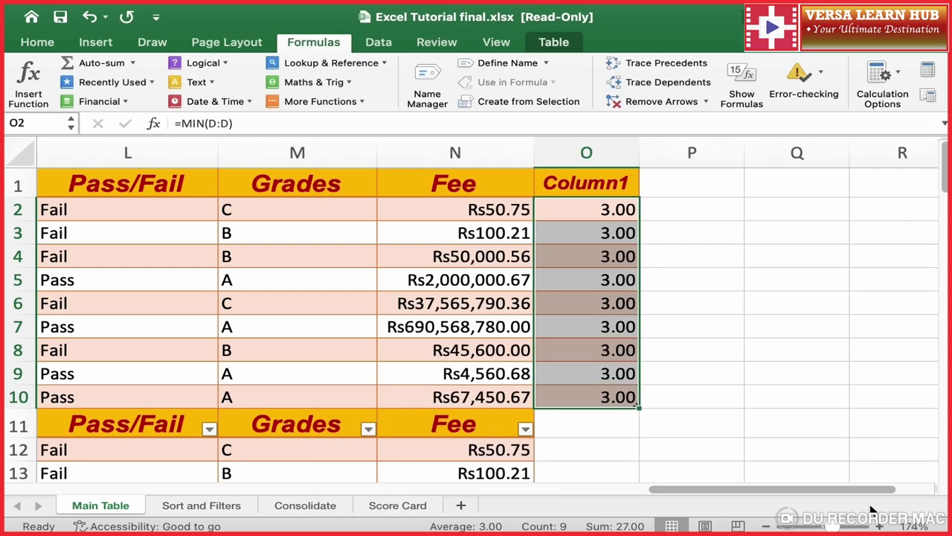
{"action": "scroll", "coordinate": [277, 401], "scroll_direction": "left", "scroll_amount": 2}
{"action": "scroll", "coordinate": [276, 402], "scroll_direction": "left", "scroll_amount": 10}
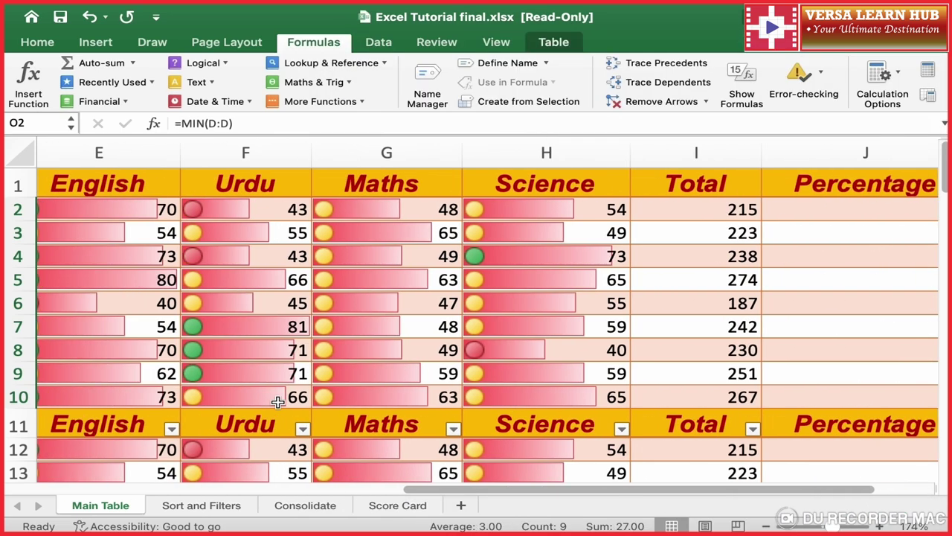
{"action": "scroll", "coordinate": [277, 401], "scroll_direction": "left", "scroll_amount": 3}
{"action": "scroll", "coordinate": [276, 402], "scroll_direction": "left", "scroll_amount": 1}
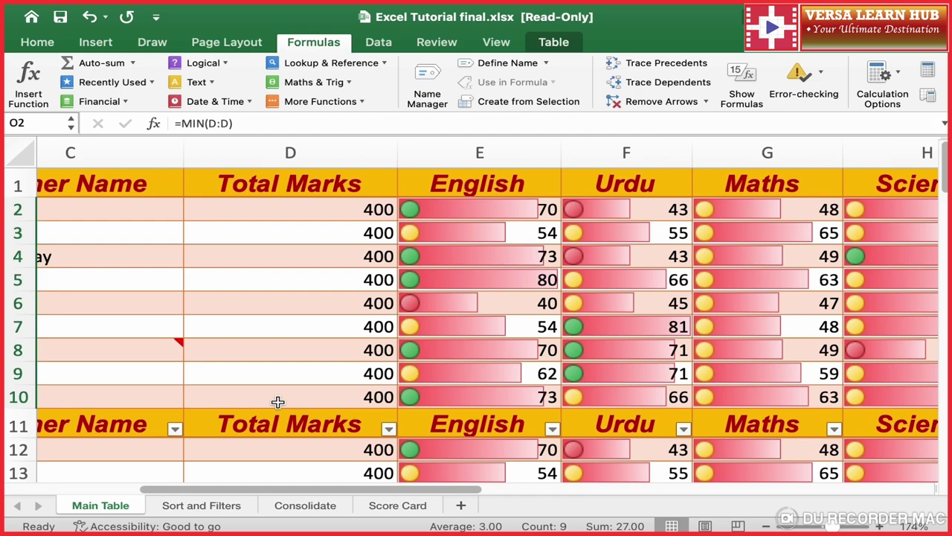
{"action": "scroll", "coordinate": [320, 366], "scroll_direction": "down", "scroll_amount": 5}
{"action": "scroll", "coordinate": [321, 365], "scroll_direction": "down", "scroll_amount": 2}
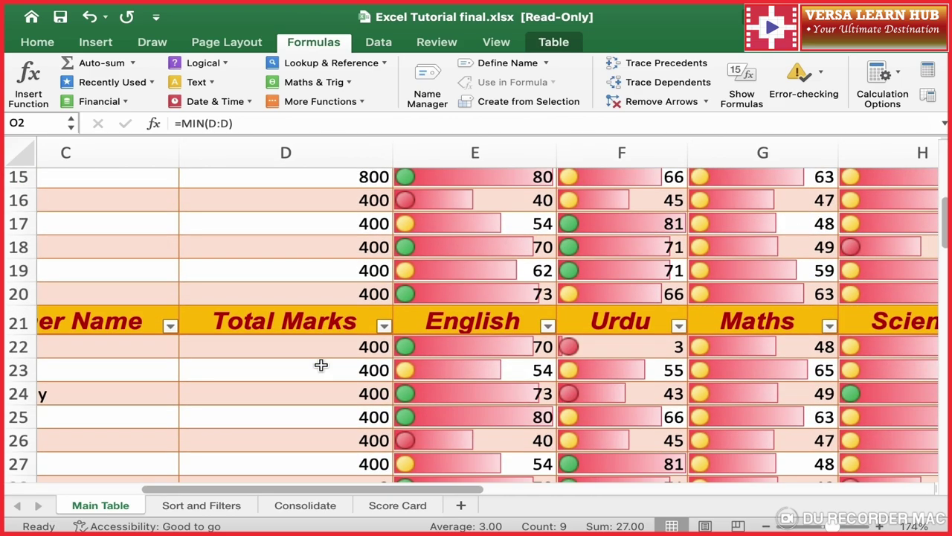
{"action": "scroll", "coordinate": [321, 366], "scroll_direction": "down", "scroll_amount": 5}
{"action": "scroll", "coordinate": [320, 365], "scroll_direction": "down", "scroll_amount": 1}
{"action": "scroll", "coordinate": [321, 365], "scroll_direction": "down", "scroll_amount": 4}
{"action": "scroll", "coordinate": [321, 365], "scroll_direction": "down", "scroll_amount": 4}
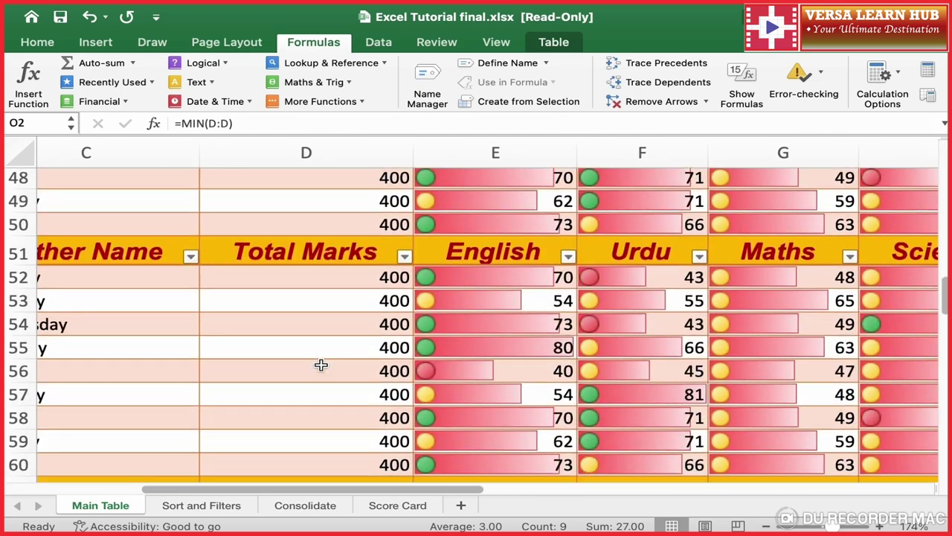
{"action": "scroll", "coordinate": [321, 366], "scroll_direction": "down", "scroll_amount": 3}
{"action": "scroll", "coordinate": [321, 365], "scroll_direction": "down", "scroll_amount": 3}
{"action": "scroll", "coordinate": [321, 365], "scroll_direction": "down", "scroll_amount": 3}
{"action": "scroll", "coordinate": [321, 365], "scroll_direction": "down", "scroll_amount": 2}
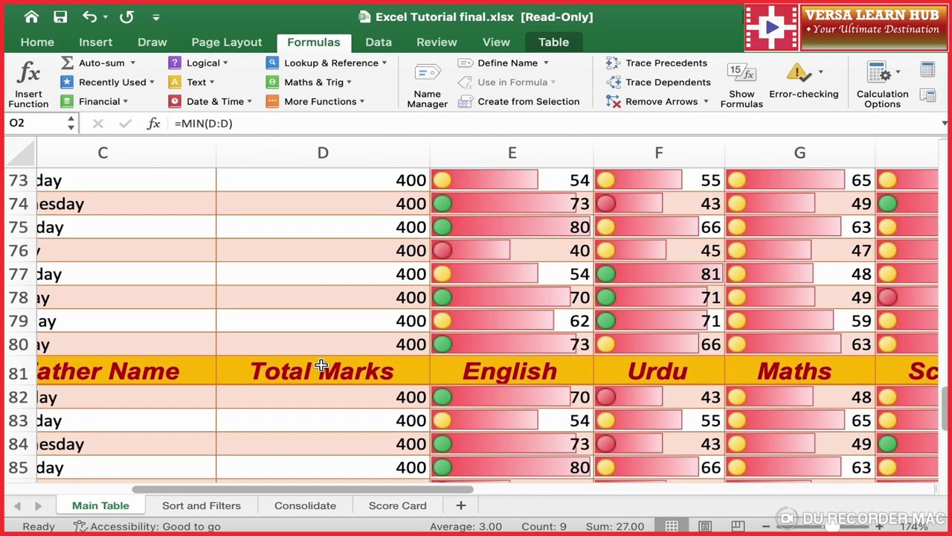
{"action": "scroll", "coordinate": [320, 365], "scroll_direction": "down", "scroll_amount": 2}
{"action": "scroll", "coordinate": [321, 365], "scroll_direction": "down", "scroll_amount": 3}
{"action": "scroll", "coordinate": [320, 365], "scroll_direction": "up", "scroll_amount": 8}
{"action": "scroll", "coordinate": [320, 365], "scroll_direction": "up", "scroll_amount": 9}
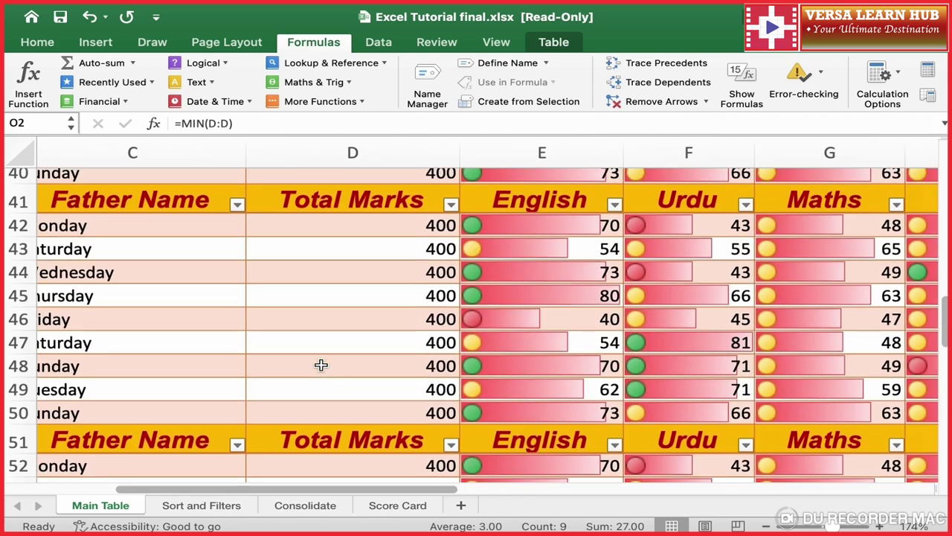
{"action": "scroll", "coordinate": [320, 365], "scroll_direction": "up", "scroll_amount": 10}
{"action": "scroll", "coordinate": [320, 366], "scroll_direction": "up", "scroll_amount": 2}
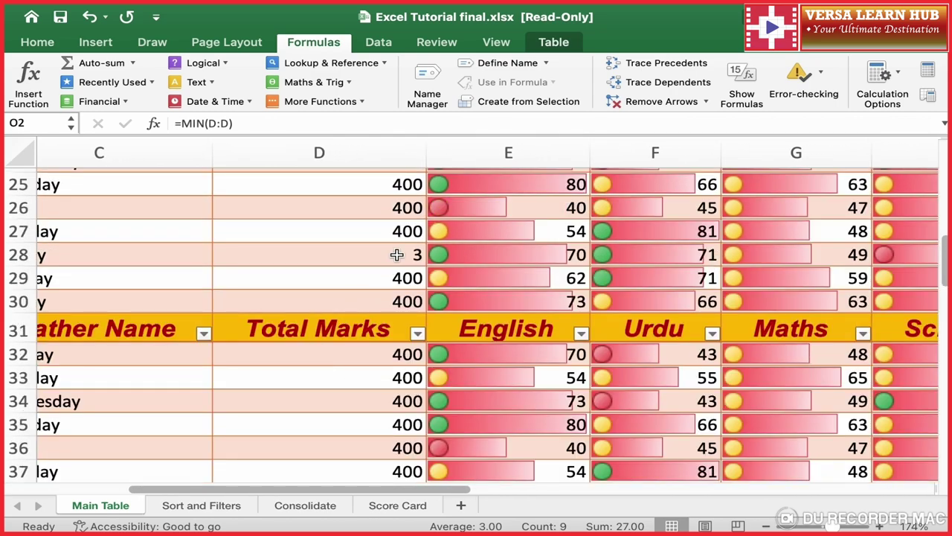
{"action": "scroll", "coordinate": [397, 254], "scroll_direction": "up", "scroll_amount": 5}
{"action": "scroll", "coordinate": [397, 254], "scroll_direction": "up", "scroll_amount": 7}
{"action": "scroll", "coordinate": [397, 254], "scroll_direction": "up", "scroll_amount": 1}
{"action": "scroll", "coordinate": [397, 255], "scroll_direction": "up", "scroll_amount": 2}
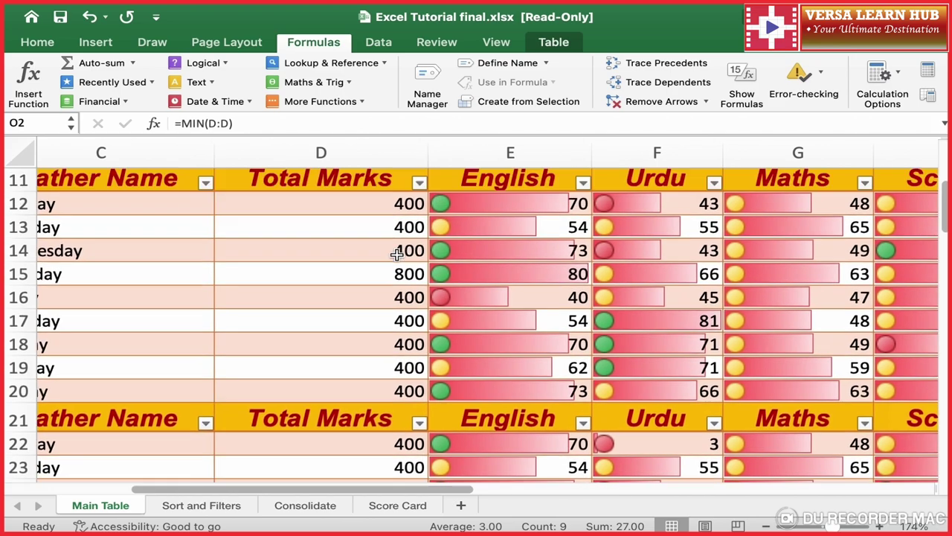
{"action": "scroll", "coordinate": [397, 255], "scroll_direction": "up", "scroll_amount": 5}
{"action": "scroll", "coordinate": [396, 255], "scroll_direction": "down", "scroll_amount": 1}
{"action": "scroll", "coordinate": [397, 255], "scroll_direction": "down", "scroll_amount": 2}
{"action": "scroll", "coordinate": [397, 254], "scroll_direction": "down", "scroll_amount": 3}
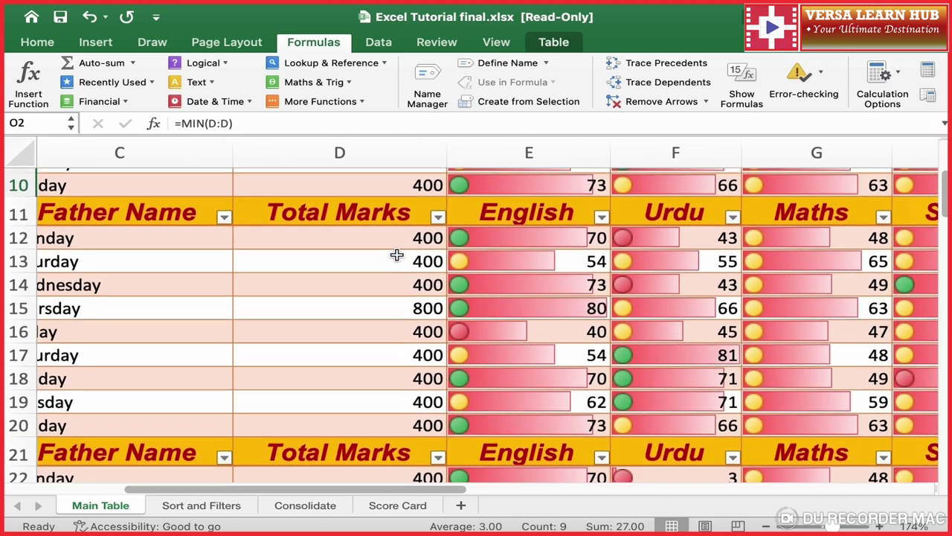
{"action": "scroll", "coordinate": [396, 255], "scroll_direction": "down", "scroll_amount": 1}
{"action": "left_click", "coordinate": [423, 283]}
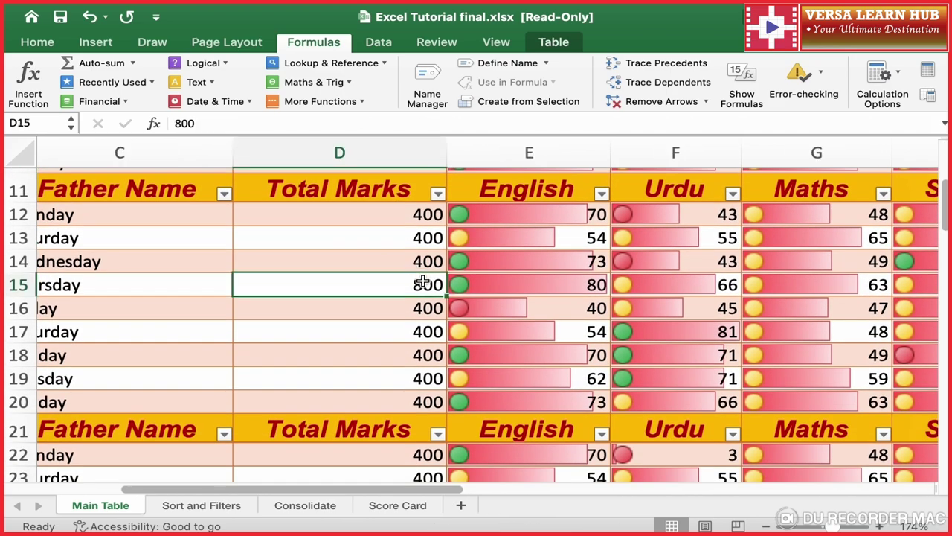
{"action": "left_click", "coordinate": [386, 308]}
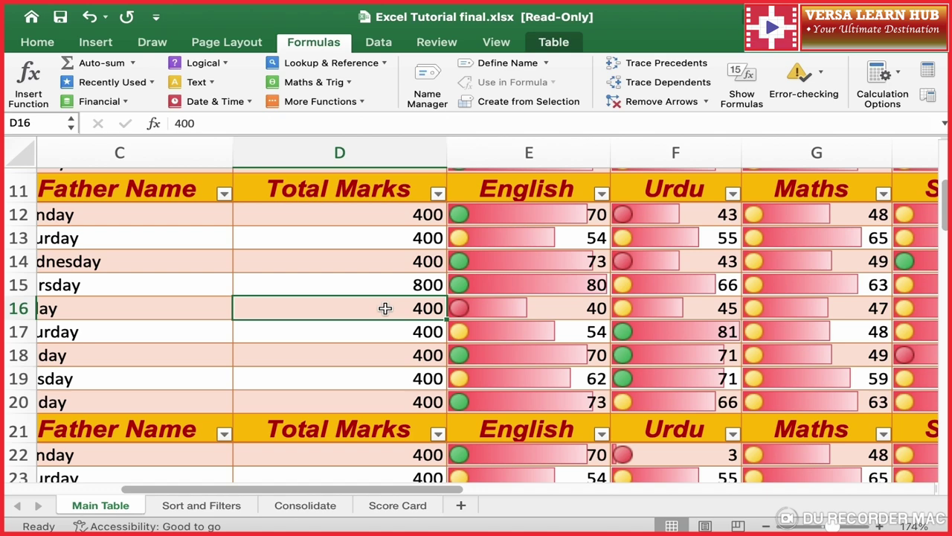
{"action": "scroll", "coordinate": [595, 361], "scroll_direction": "right", "scroll_amount": 3}
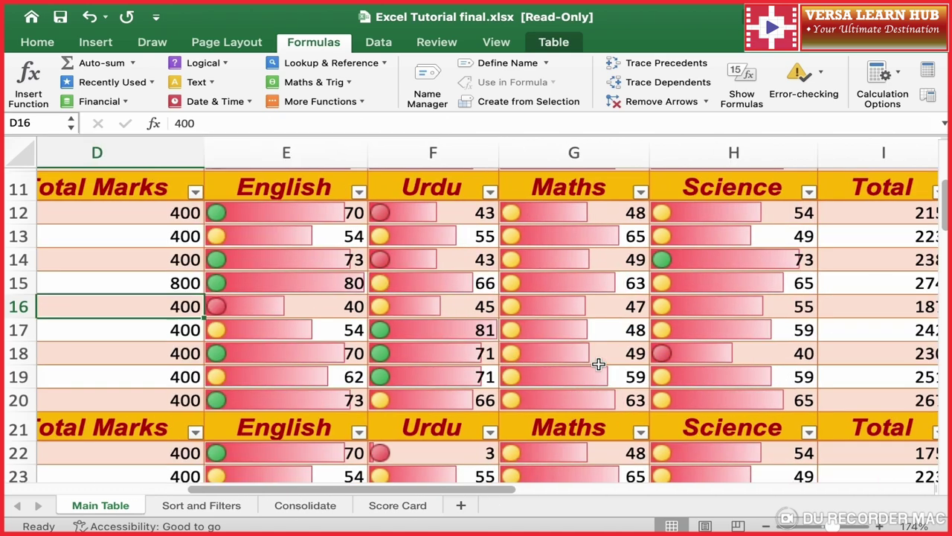
{"action": "scroll", "coordinate": [595, 362], "scroll_direction": "right", "scroll_amount": 5}
{"action": "scroll", "coordinate": [598, 363], "scroll_direction": "right", "scroll_amount": 3}
{"action": "scroll", "coordinate": [599, 364], "scroll_direction": "up", "scroll_amount": 3}
{"action": "scroll", "coordinate": [478, 217], "scroll_direction": "up", "scroll_amount": 2}
{"action": "scroll", "coordinate": [478, 217], "scroll_direction": "left", "scroll_amount": 1}
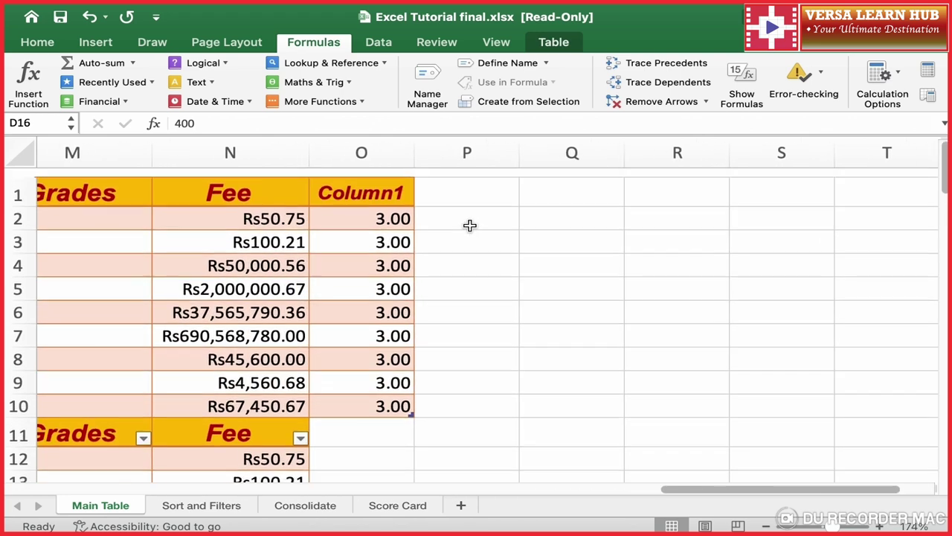
{"action": "left_click", "coordinate": [468, 220]}
- Fill Column2 from P2 with COUNT over O2:O10, giving 9 in every row
{"action": "left_click", "coordinate": [28, 86]}
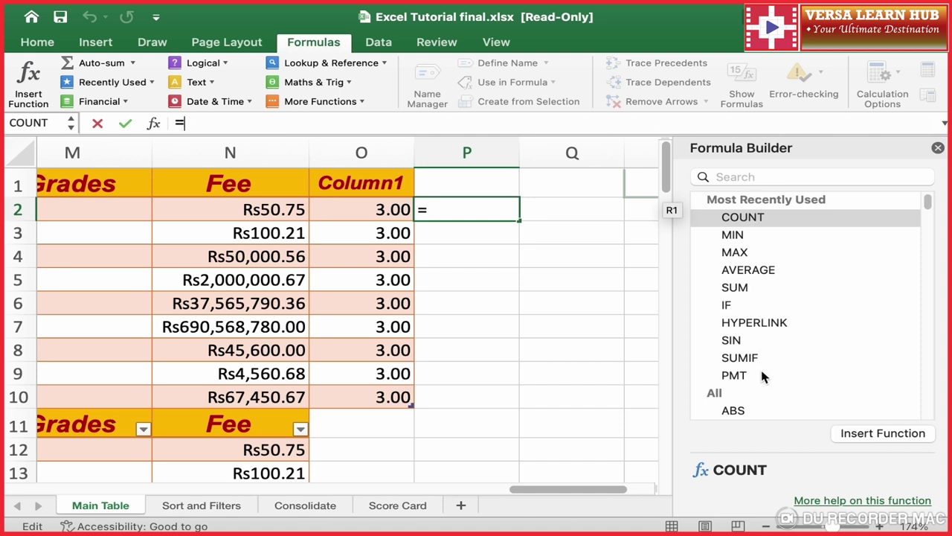
{"action": "left_click", "coordinate": [761, 176]}
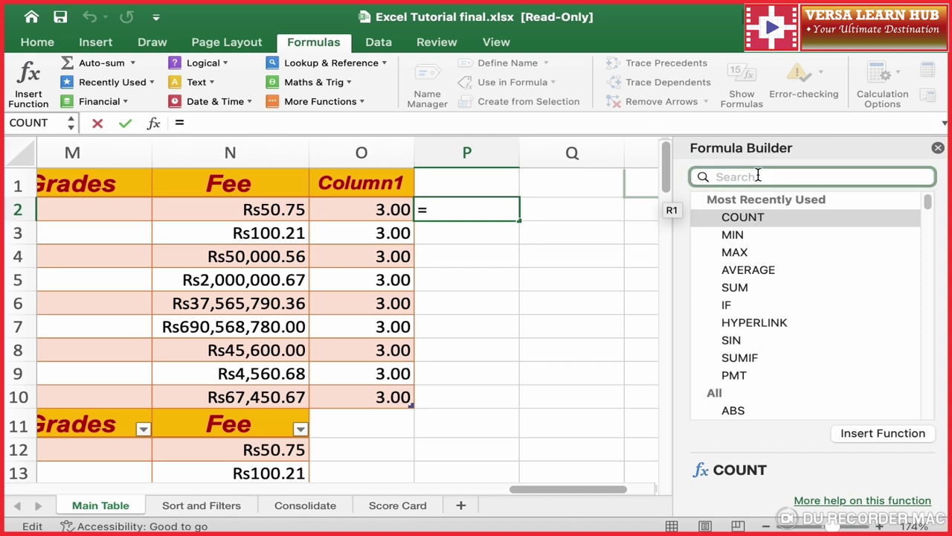
{"action": "type", "text": "count"}
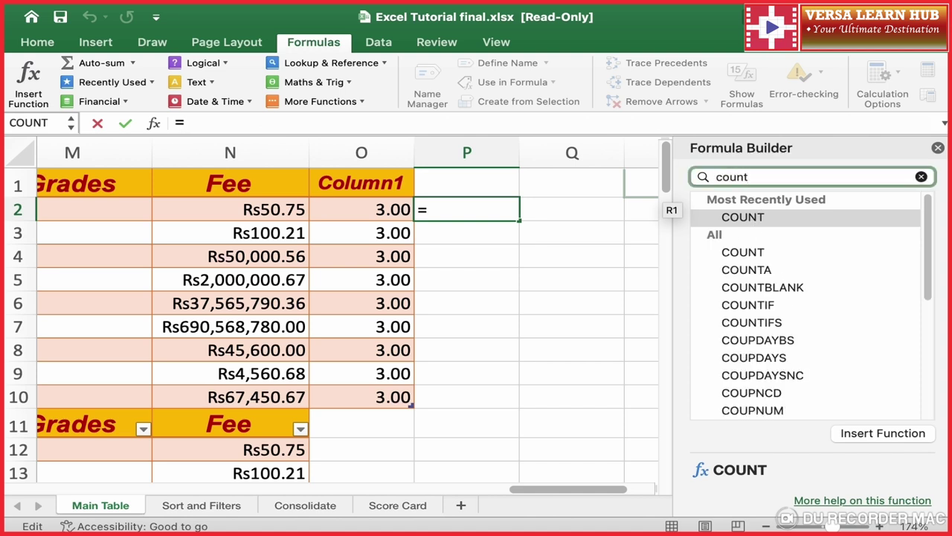
{"action": "double_click", "coordinate": [762, 217]}
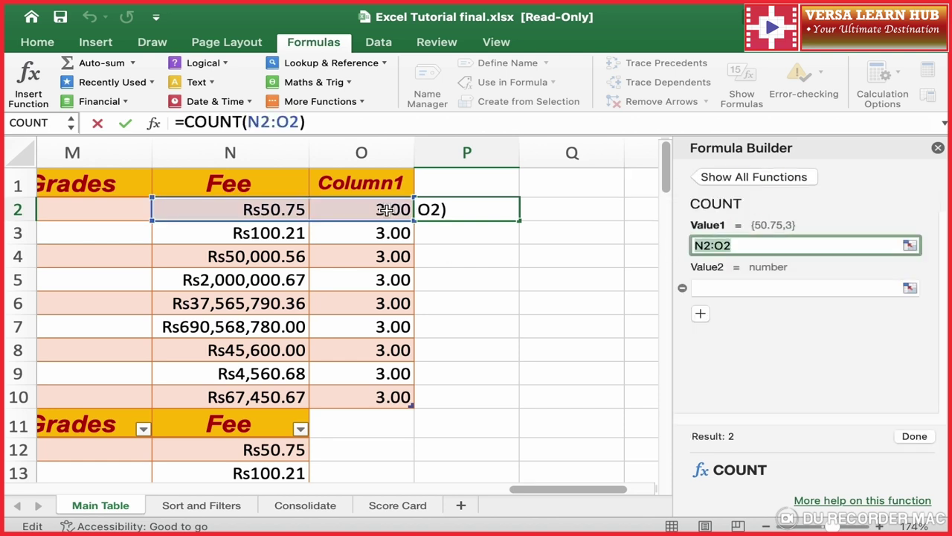
{"action": "left_click_drag", "start_coordinate": [385, 210], "coordinate": [388, 395]}
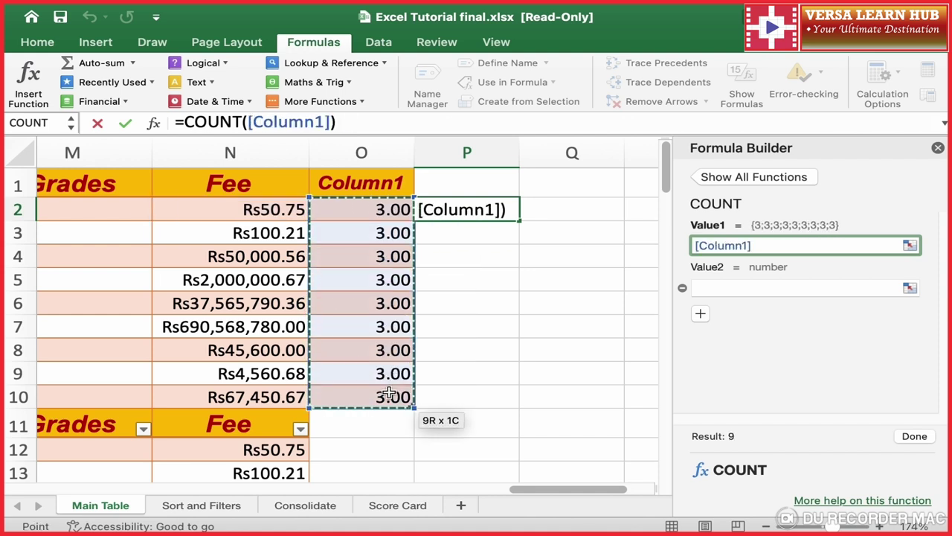
{"action": "left_click", "coordinate": [915, 439]}
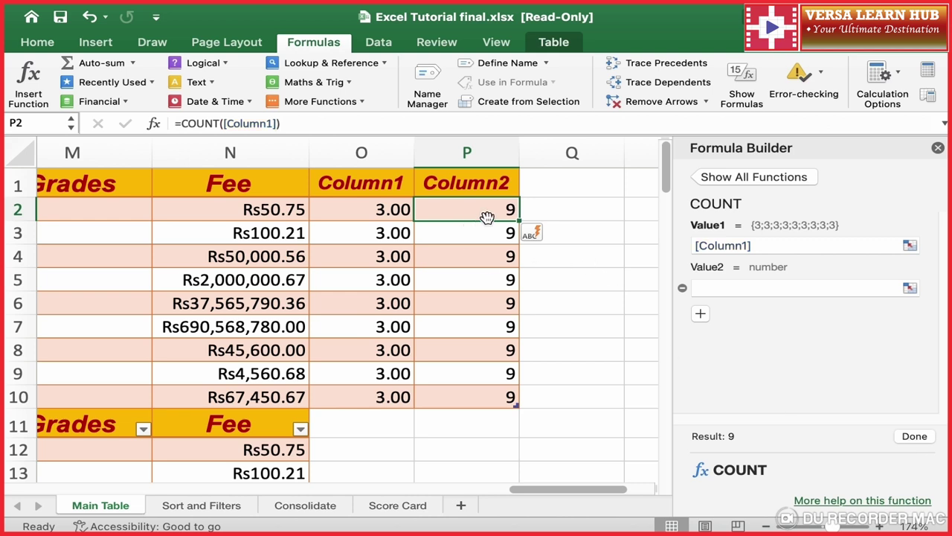
{"action": "left_click", "coordinate": [397, 218]}
{"action": "left_click_drag", "start_coordinate": [396, 218], "coordinate": [394, 400]}
{"action": "left_click", "coordinate": [384, 225]}
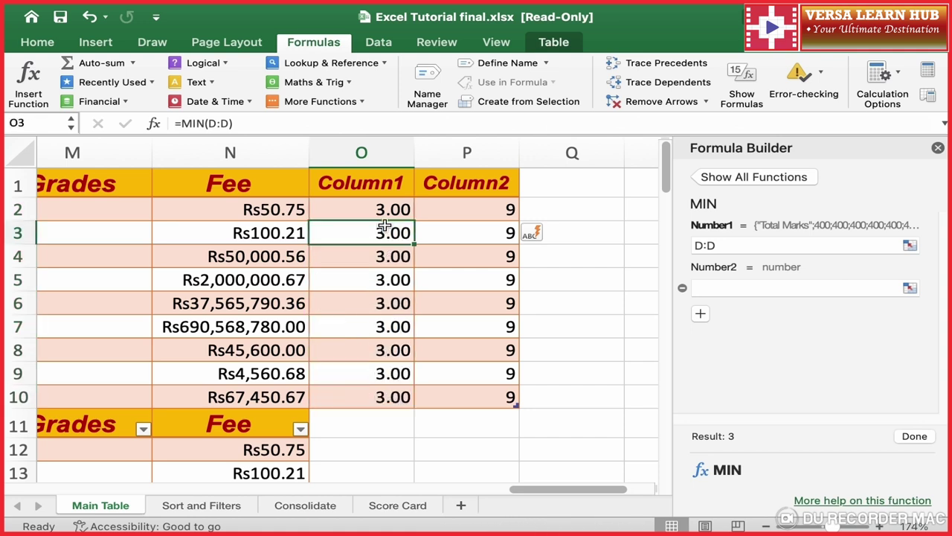